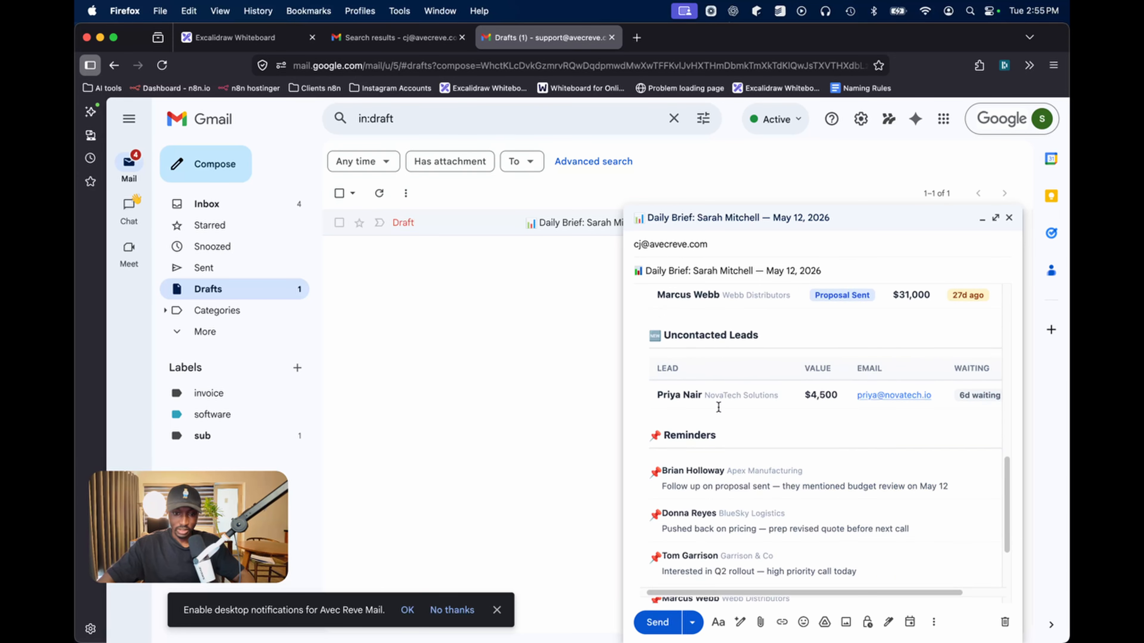
scroll(733, 463, "down", 5)
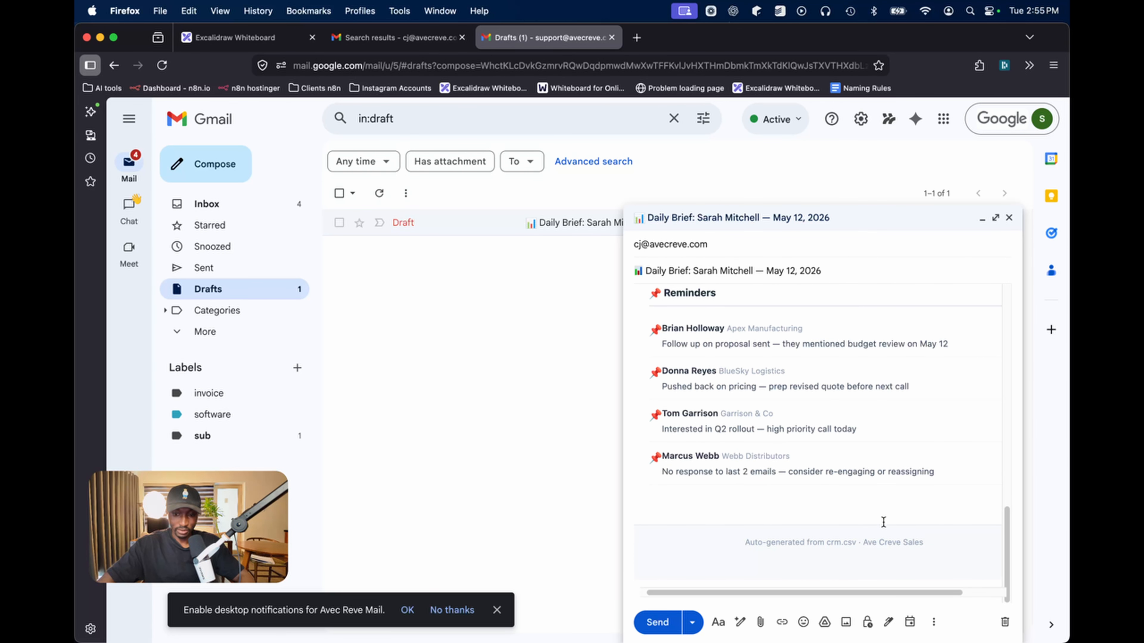
Scroll through the first rep's brief draft down to its Reminders and footer
scroll(880, 542, "up", 10)
Minimize the first brief, then review the second rep's brief draft from header to footer and minimize it
left_click(646, 219)
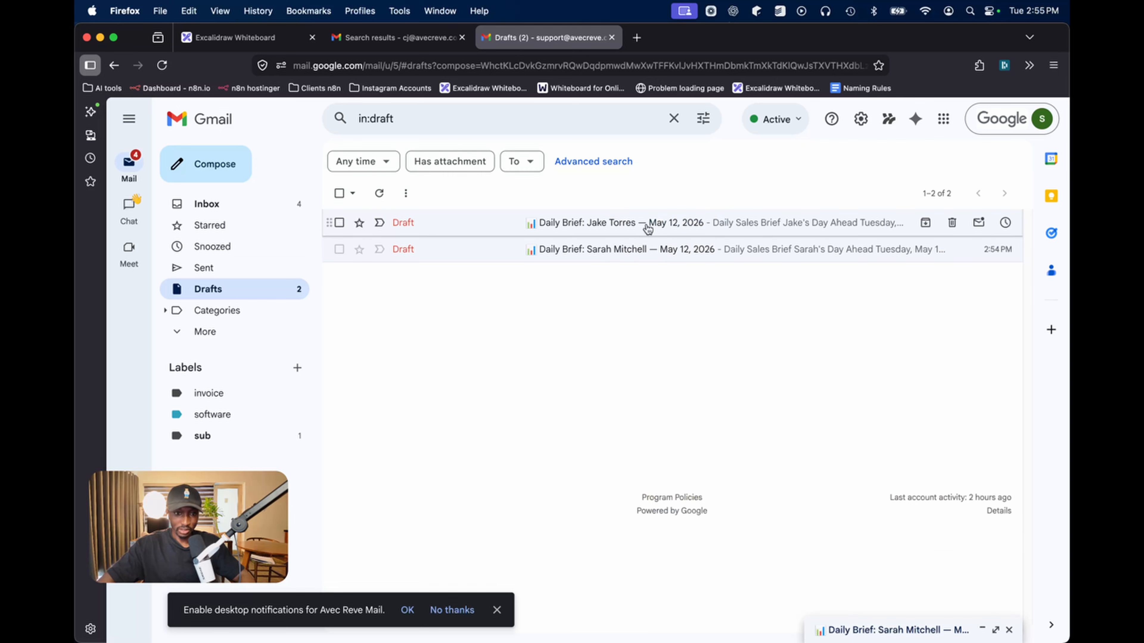
left_click(630, 222)
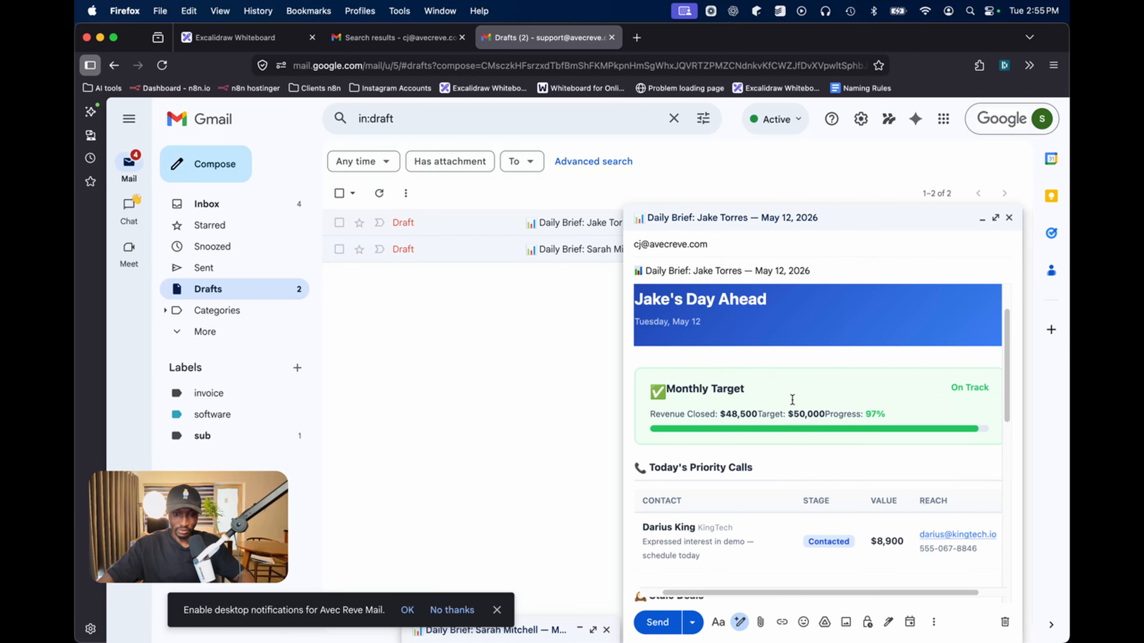
scroll(792, 399, "down", 10)
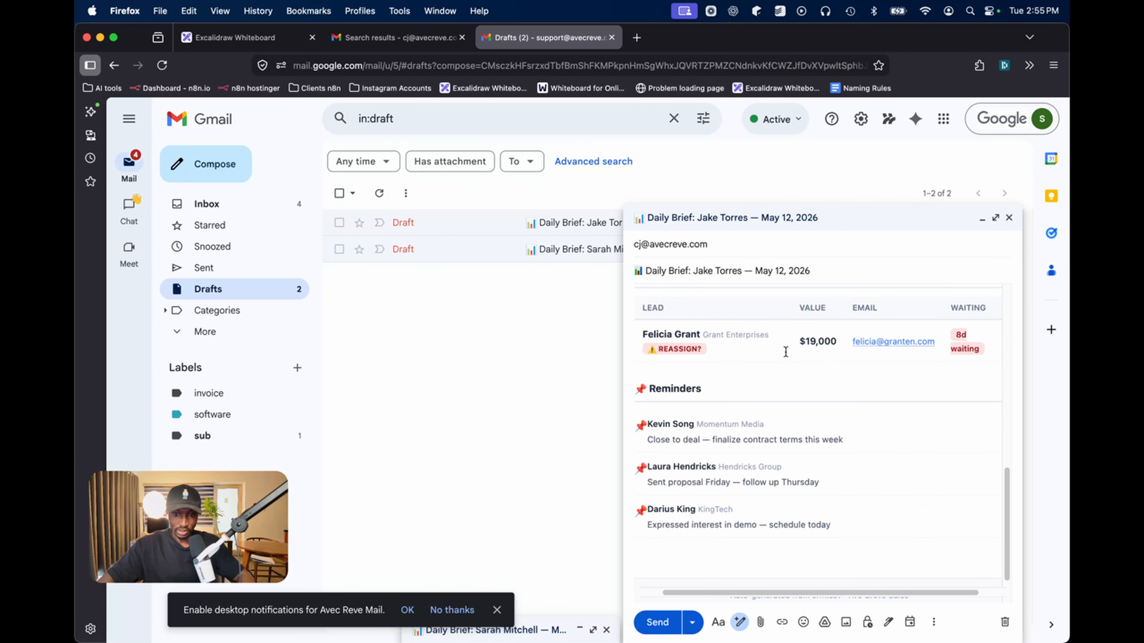
scroll(832, 367, "down", 3)
scroll(832, 367, "up", 4)
scroll(935, 365, "right", 1)
scroll(876, 379, "down", 3)
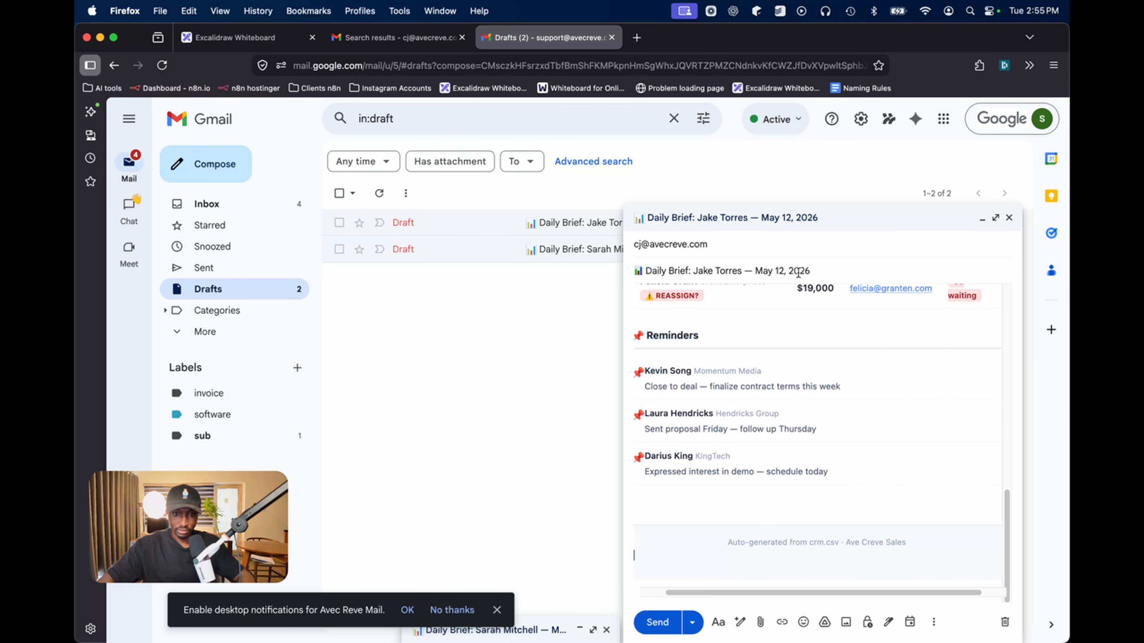
left_click(787, 223)
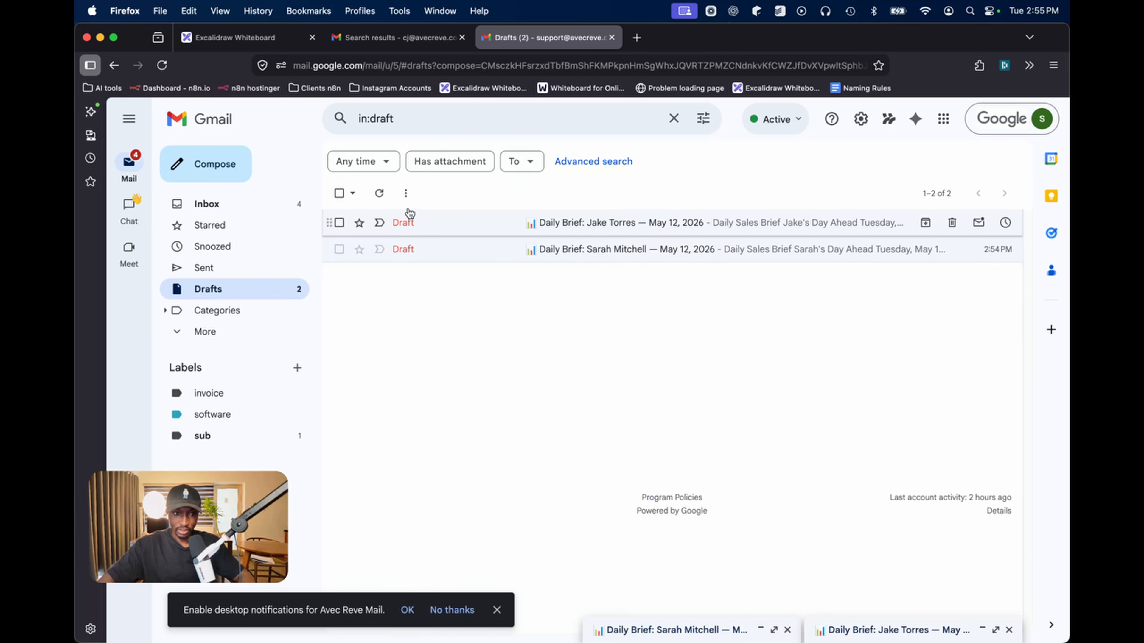
Refresh the Drafts list, check the Claude window, and return to Gmail
left_click(378, 197)
key("ctrl+Up")
left_click(478, 412)
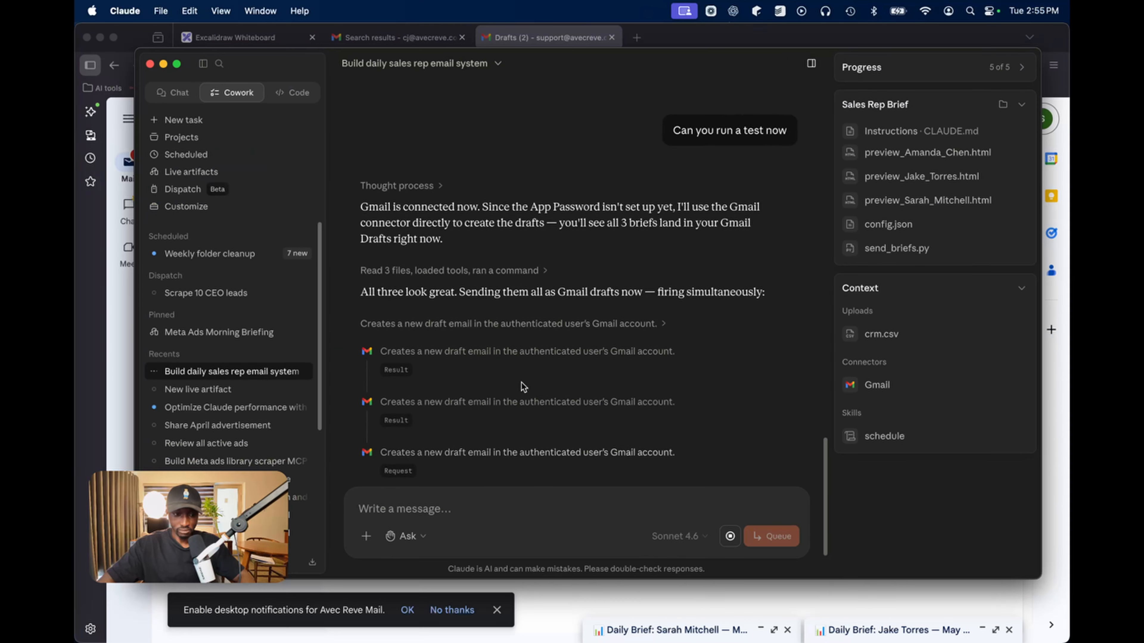
left_click(700, 583)
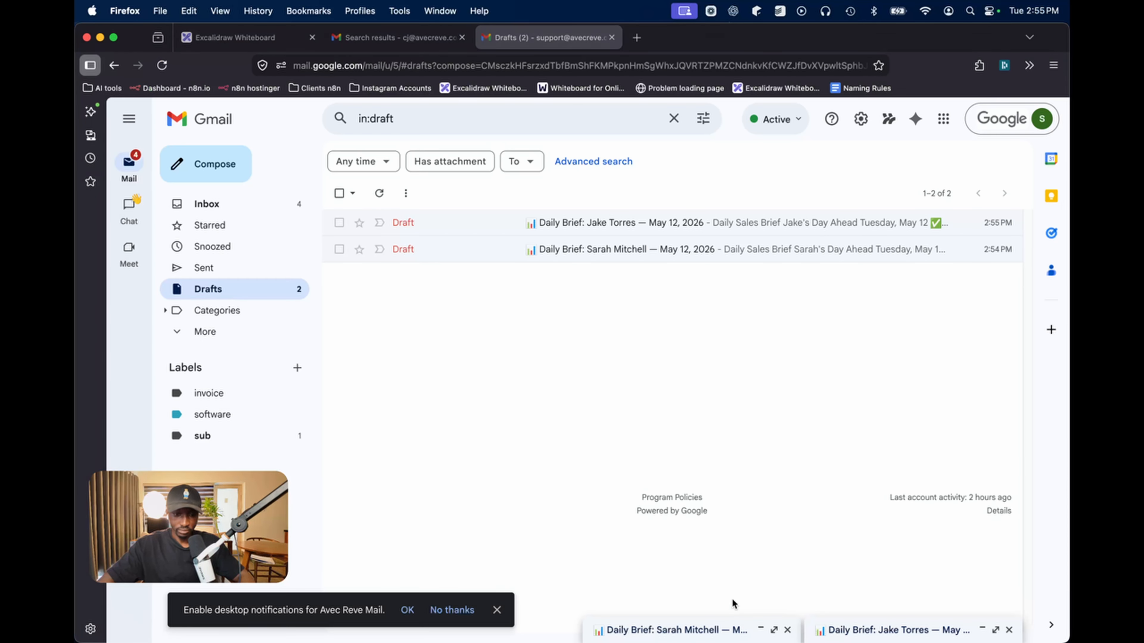
Refresh Drafts and open the newly created third rep's brief draft
left_click(379, 190)
left_click(720, 222)
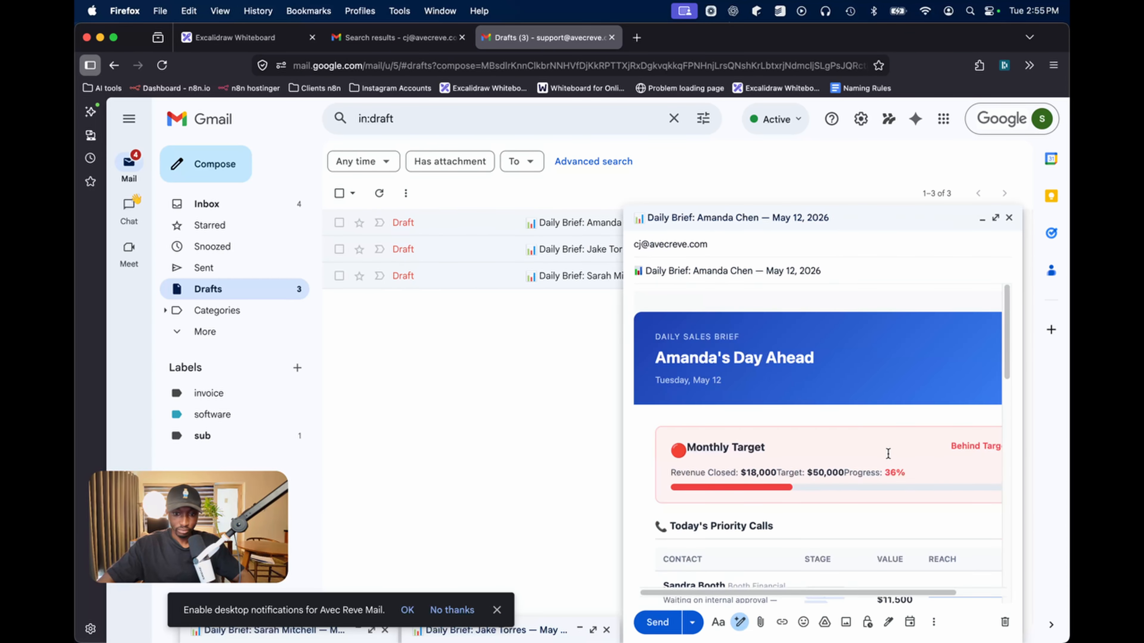
scroll(819, 480, "down", 5)
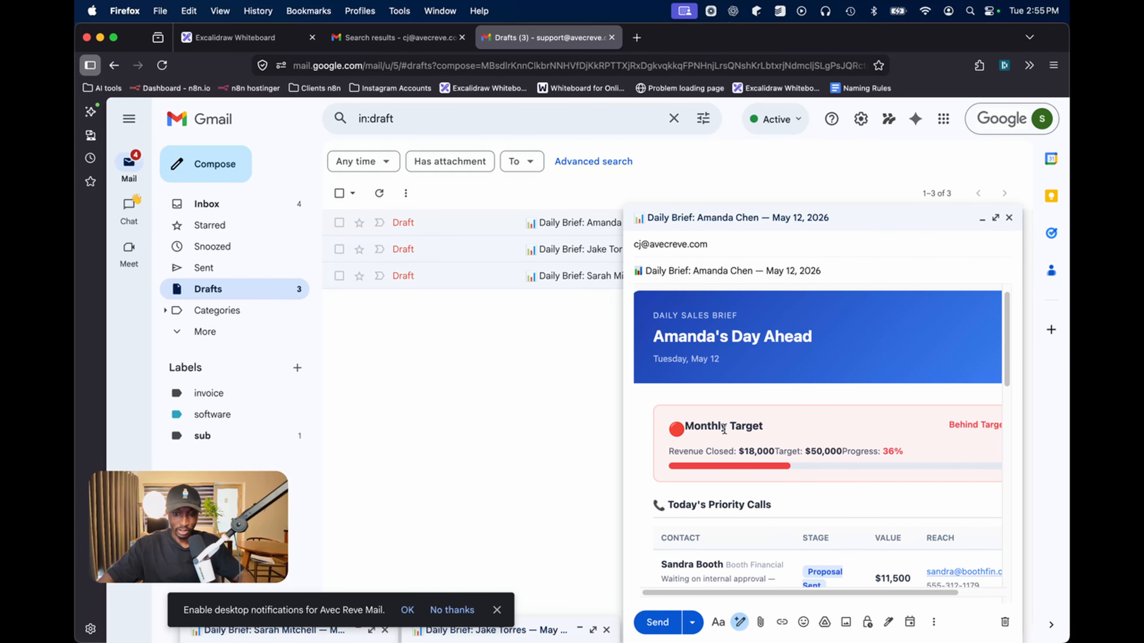
scroll(723, 436, "down", 8)
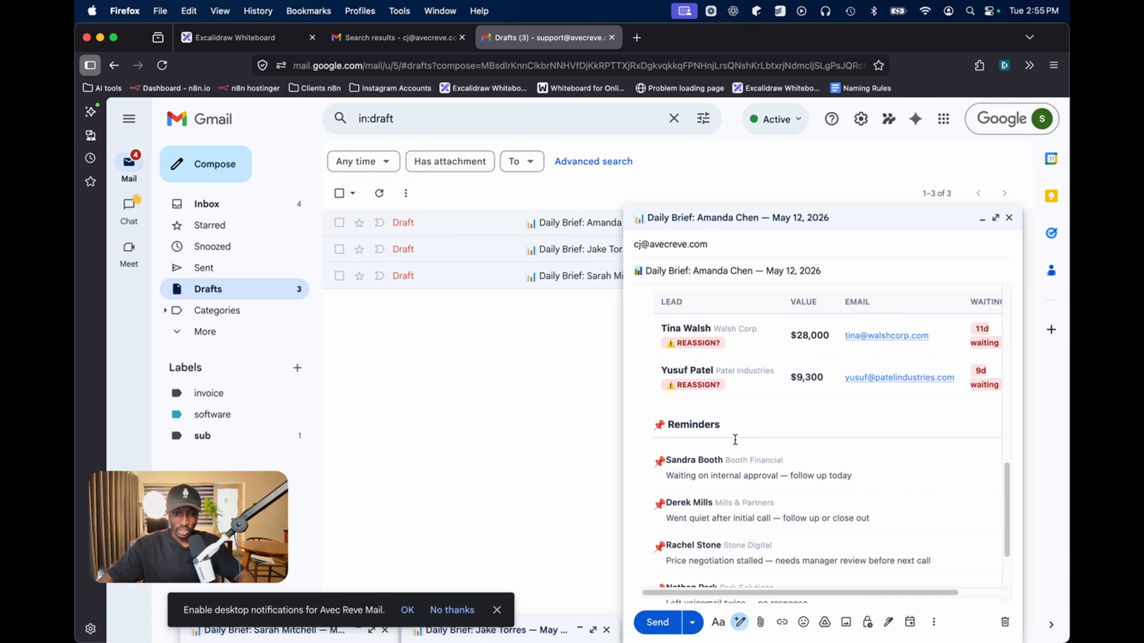
scroll(735, 439, "down", 3)
scroll(764, 426, "up", 15)
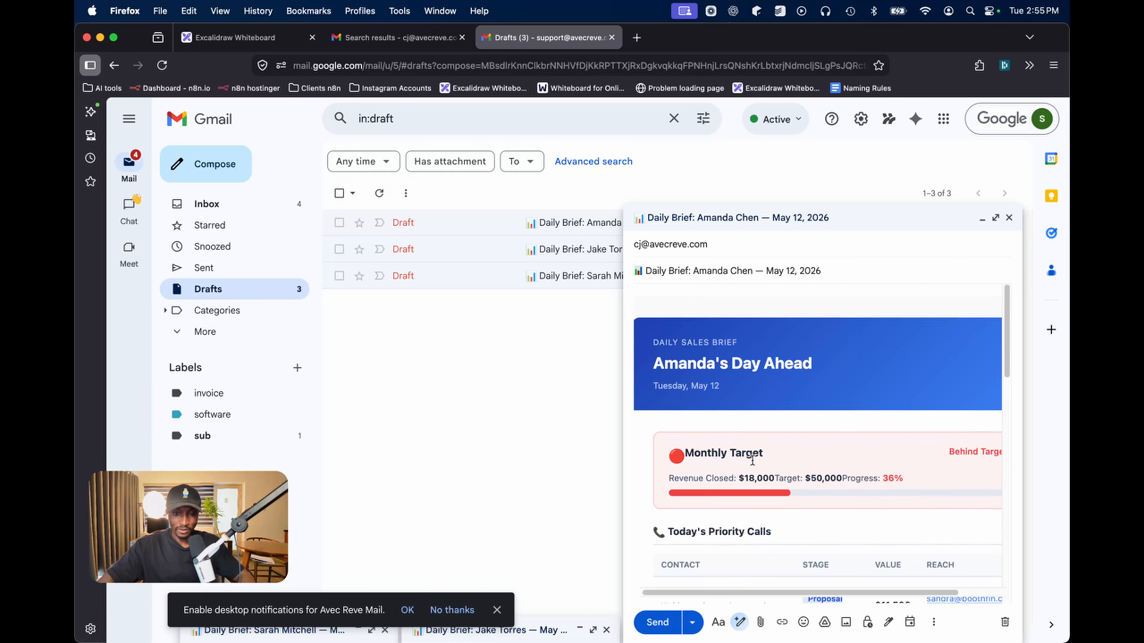
Review the third brief's target (Behind Target at 36%), calls, deals and reminders
scroll(765, 425, "right", 3)
scroll(764, 425, "left", 2)
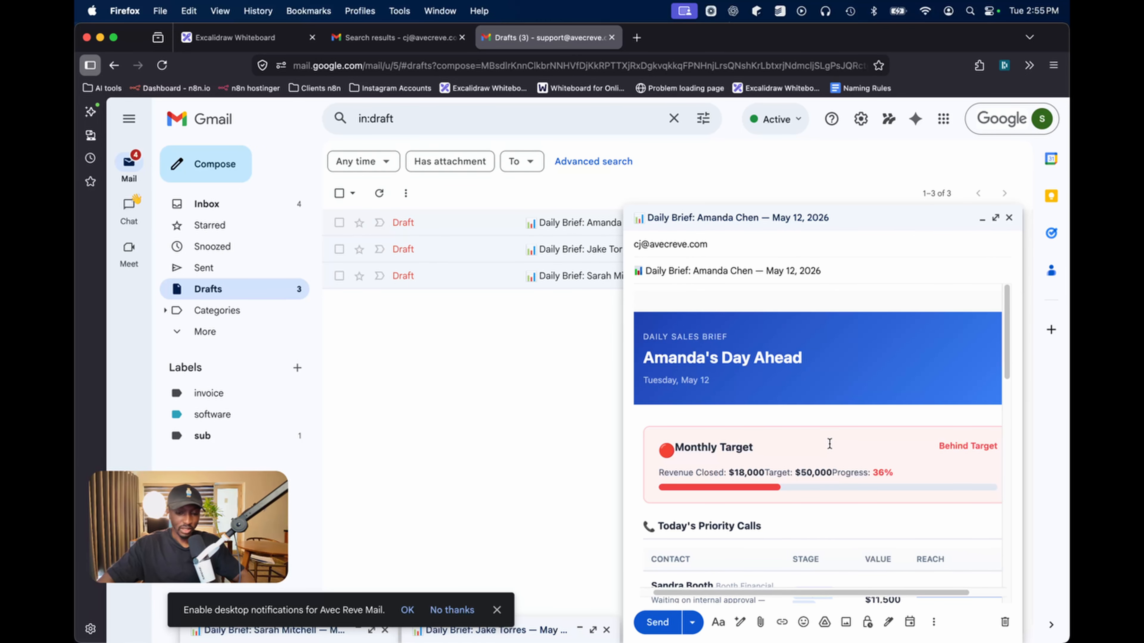
scroll(820, 463, "down", 4)
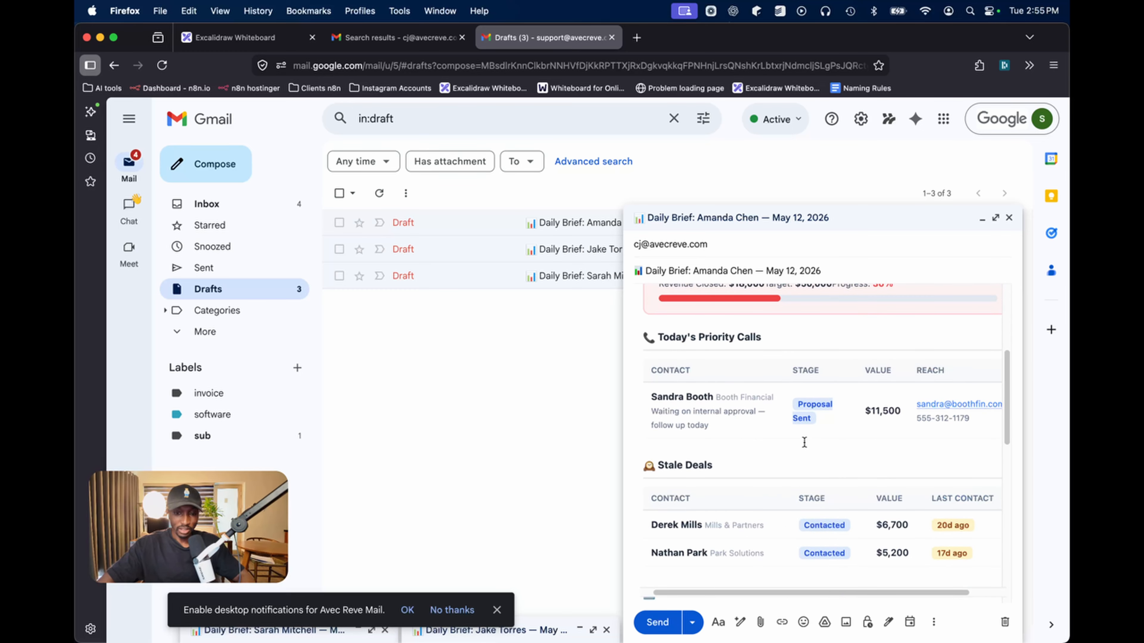
scroll(753, 367, "up", 5)
scroll(754, 404, "down", 4)
scroll(761, 445, "up", 4)
scroll(761, 445, "down", 3)
scroll(812, 491, "left", 2)
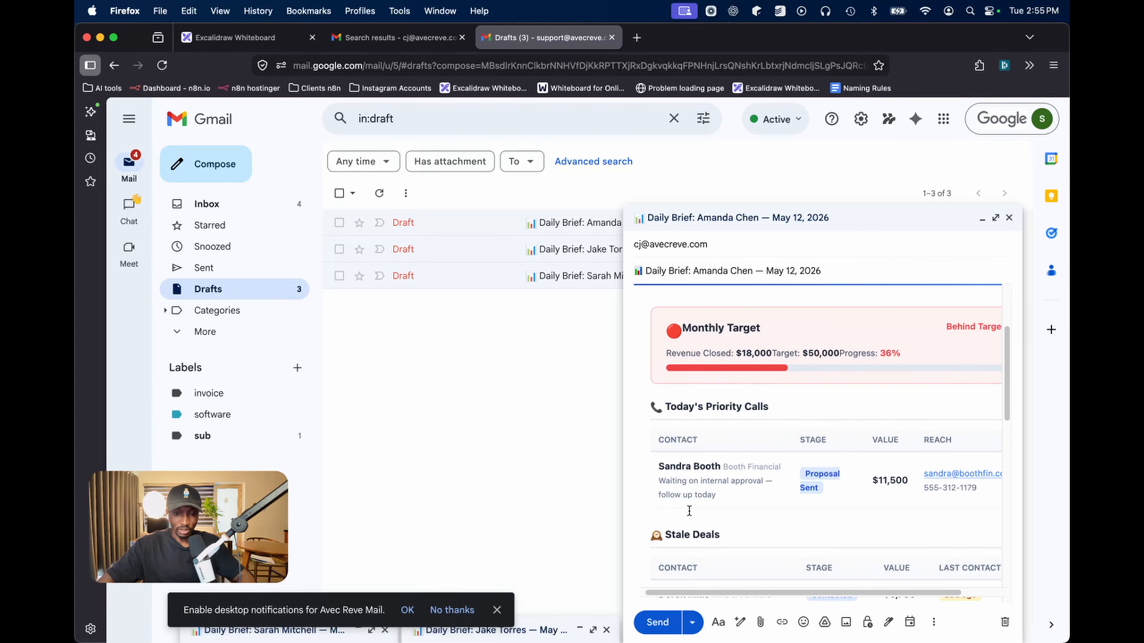
scroll(689, 510, "down", 10)
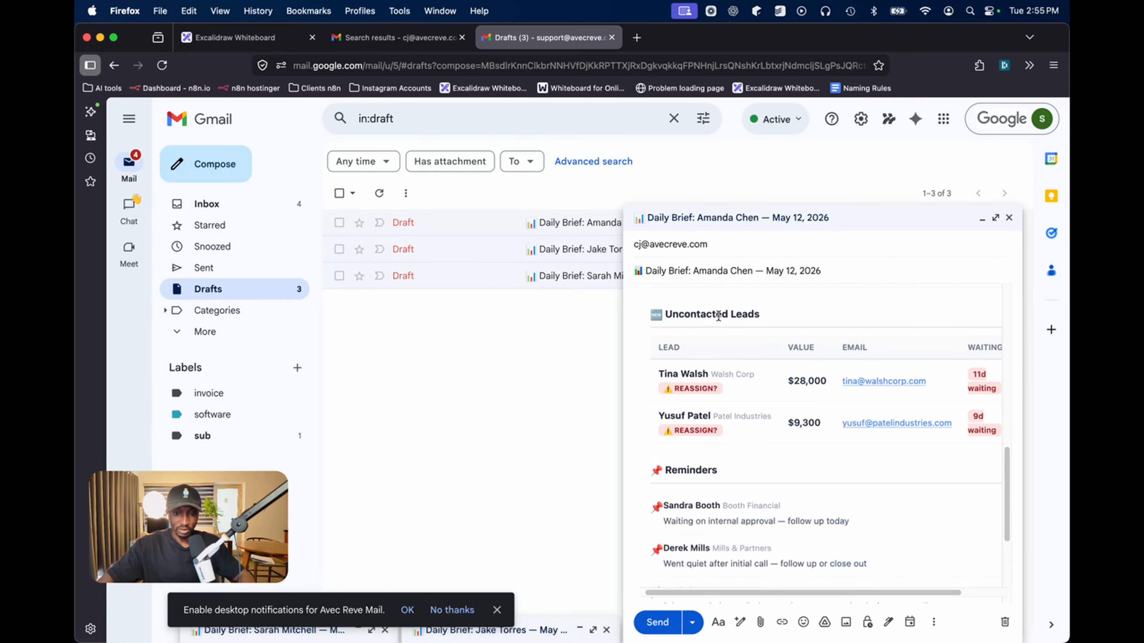
scroll(716, 468, "up", 10)
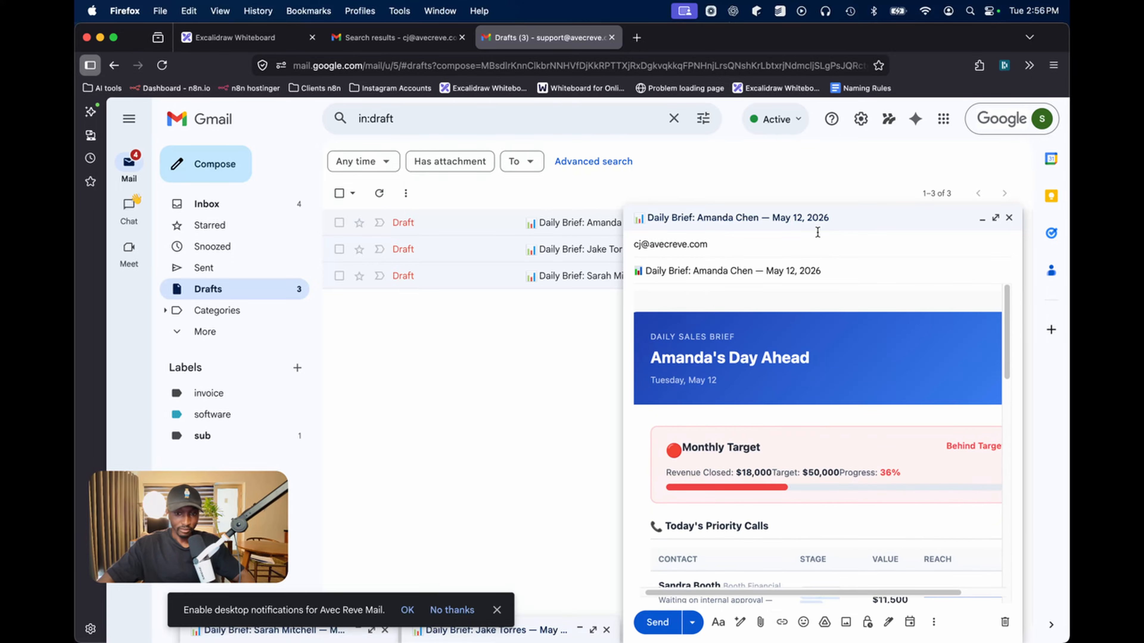
Minimize the third brief and reopen the first rep's brief draft to read it
left_click(818, 221)
left_click(506, 284)
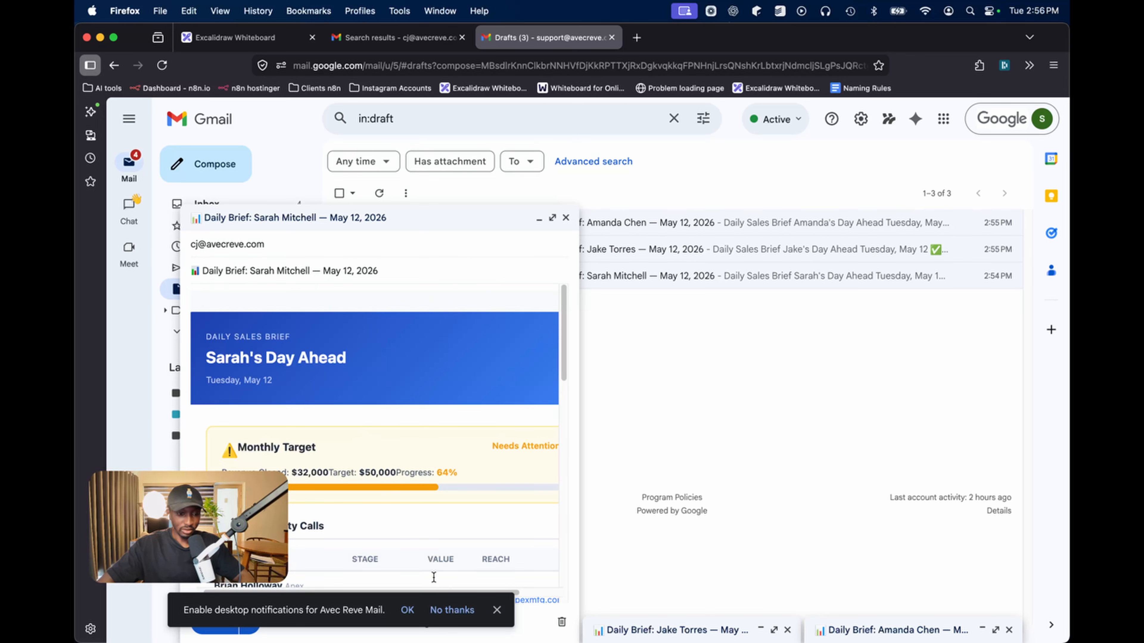
scroll(423, 405, "down", 10)
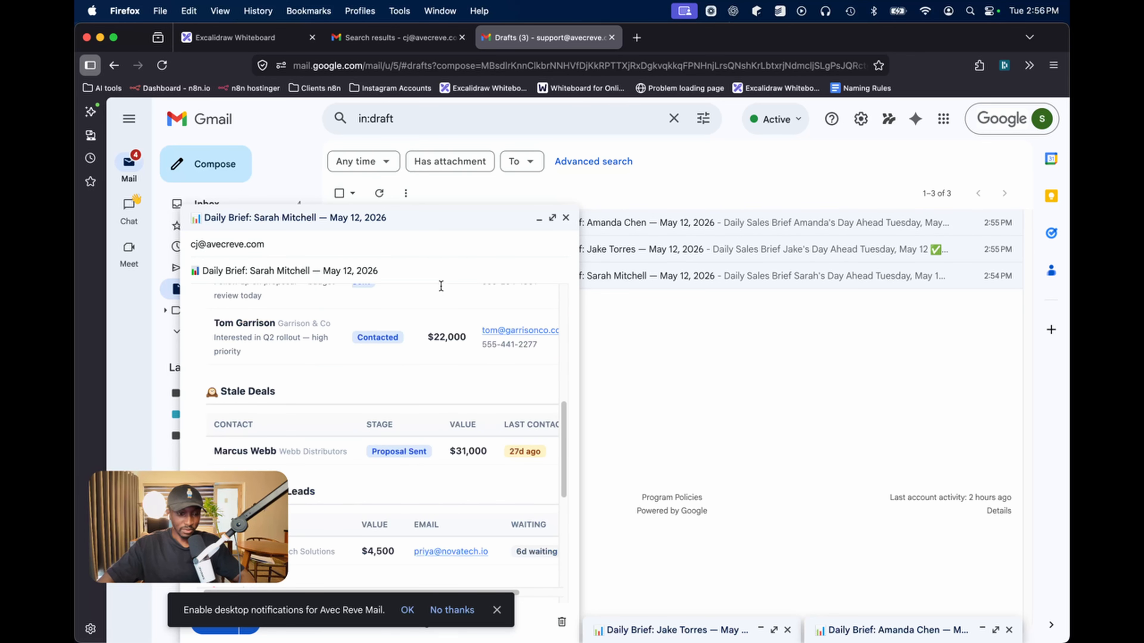
scroll(432, 491, "down", 5)
scroll(431, 452, "up", 15)
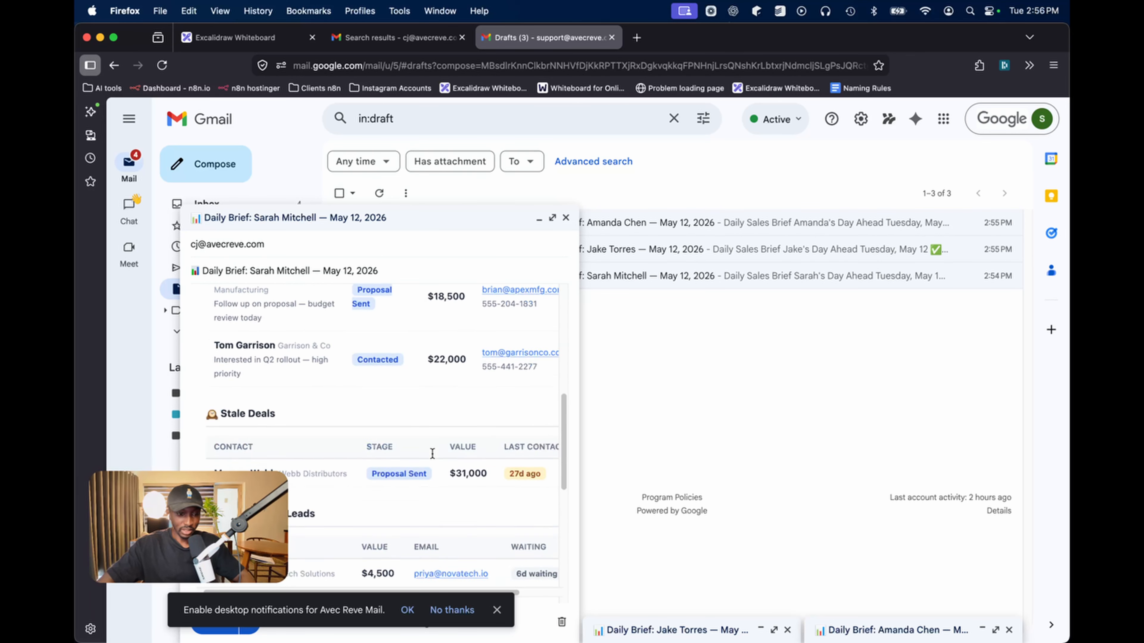
scroll(394, 419, "down", 1)
scroll(469, 391, "left", 2)
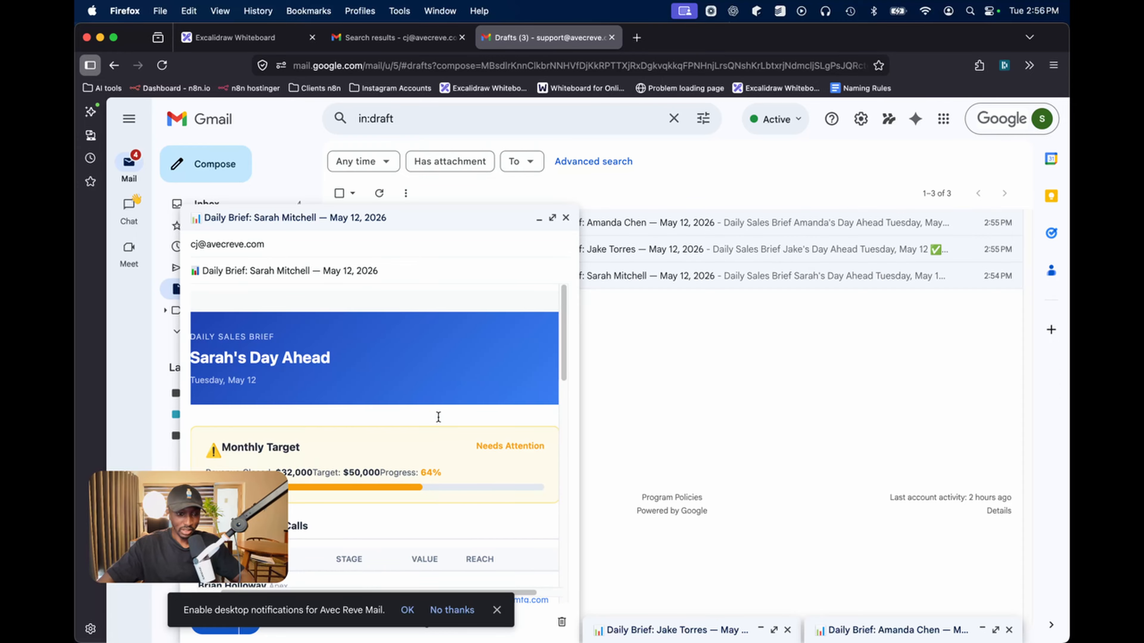
Check the second rep's brief draft, then reopen and scroll the first rep's brief
left_click(451, 223)
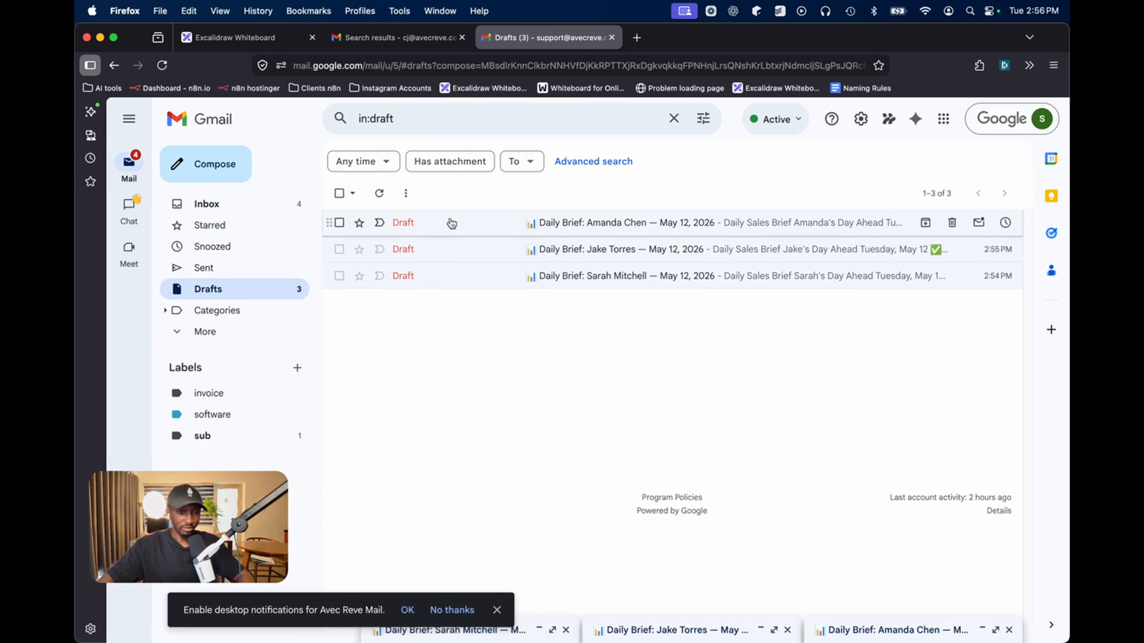
left_click(492, 265)
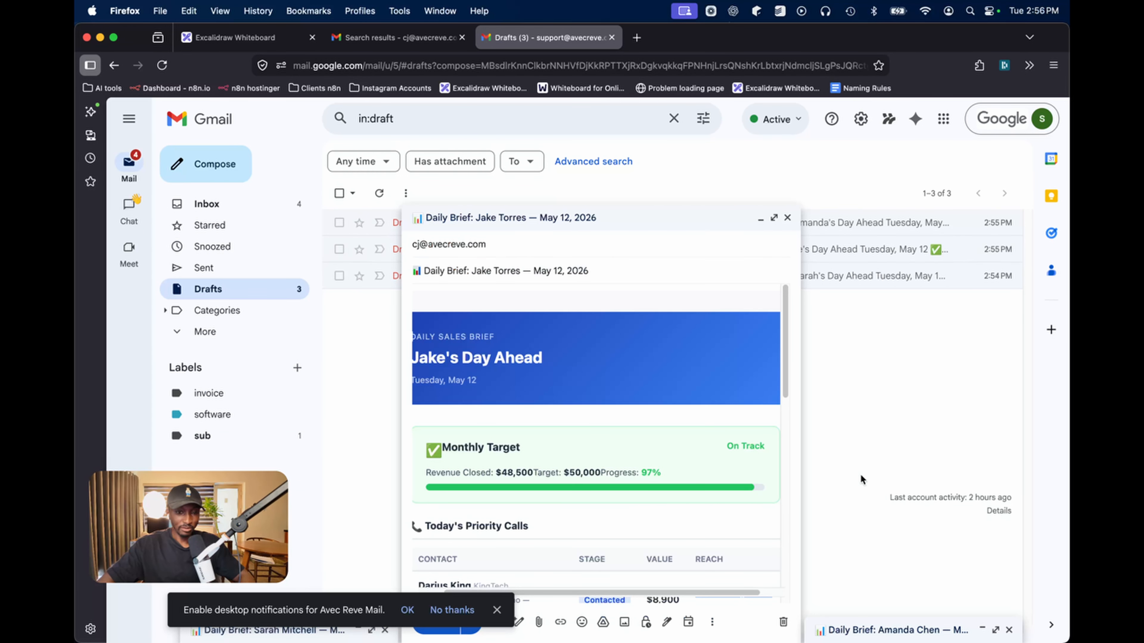
left_click(558, 225)
left_click(467, 283)
scroll(482, 380, "down", 10)
scroll(473, 406, "down", 3)
scroll(467, 435, "up", 15)
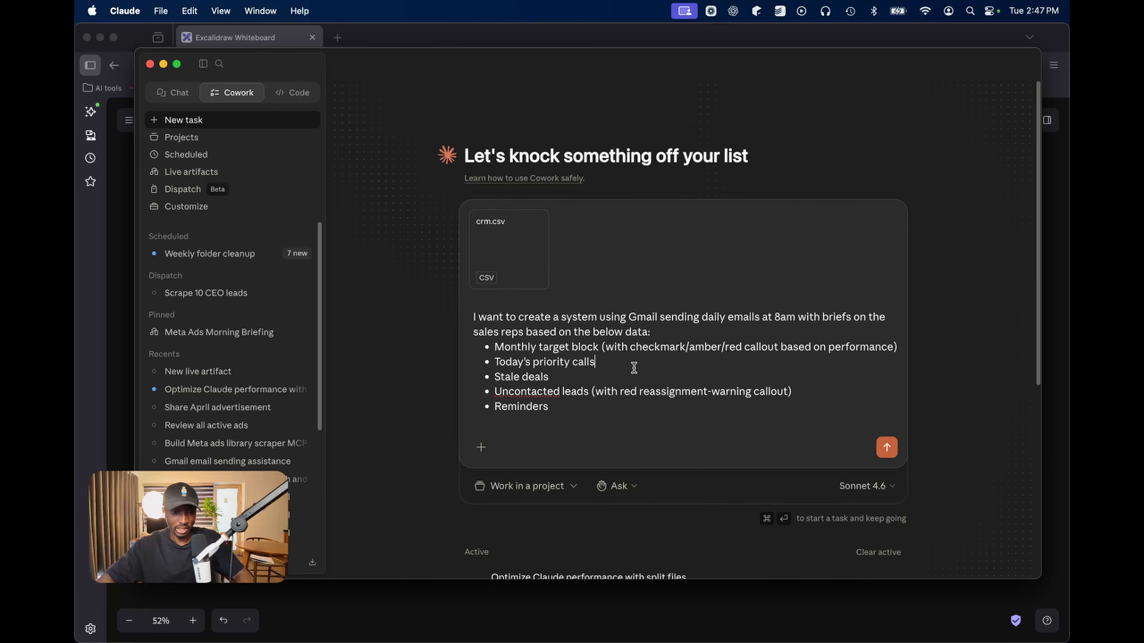
Submit the Cowork prompt asking for daily 8am sales-rep brief emails built from crm.csv
key("Return")
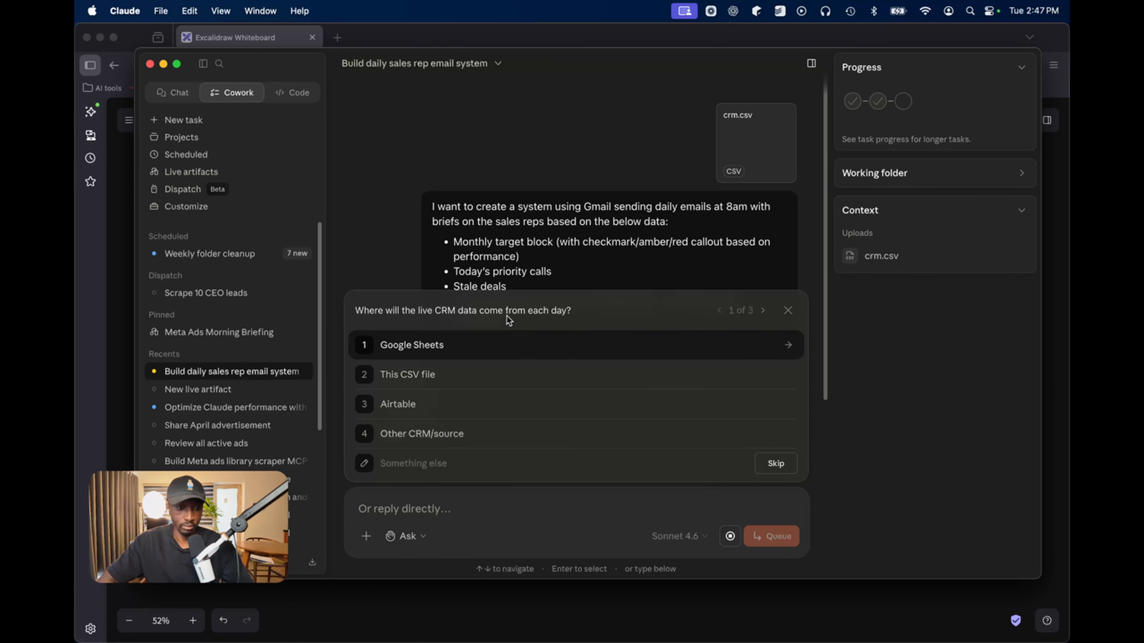
Choose 'This CSV file' as the data source, 'Each rep individually', and the sending account
left_click(516, 376)
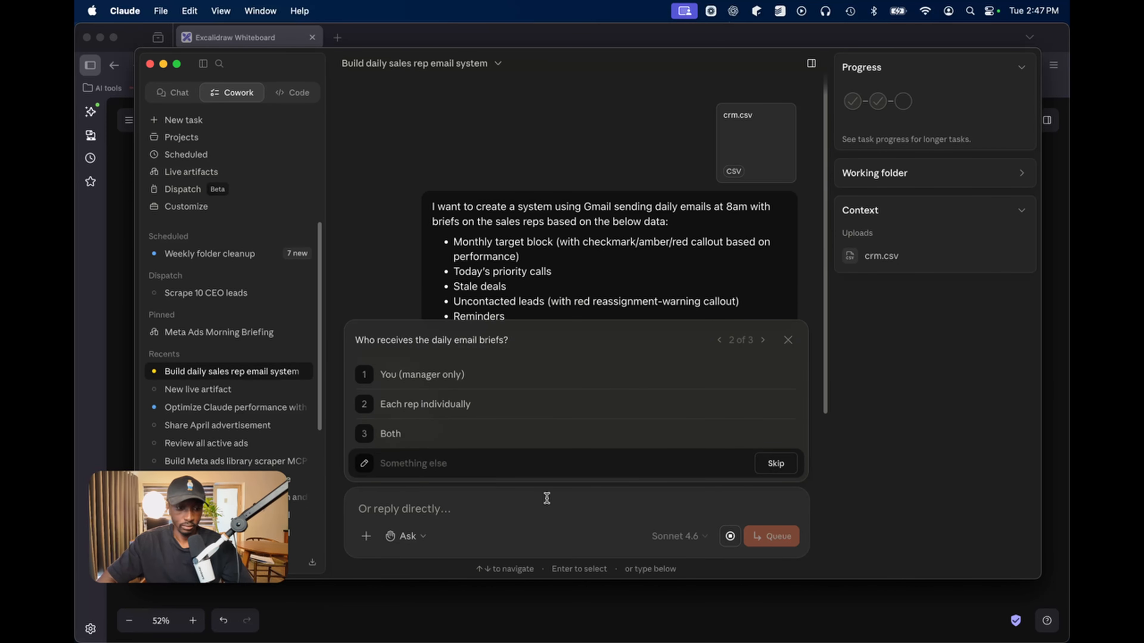
left_click(524, 400)
left_click(514, 408)
Choose 'I'll type them in' and reply 'Send all of them here' with the delivery e-mail address
type("FO")
key("BackSpace")
type("or now, se")
left_click(473, 405)
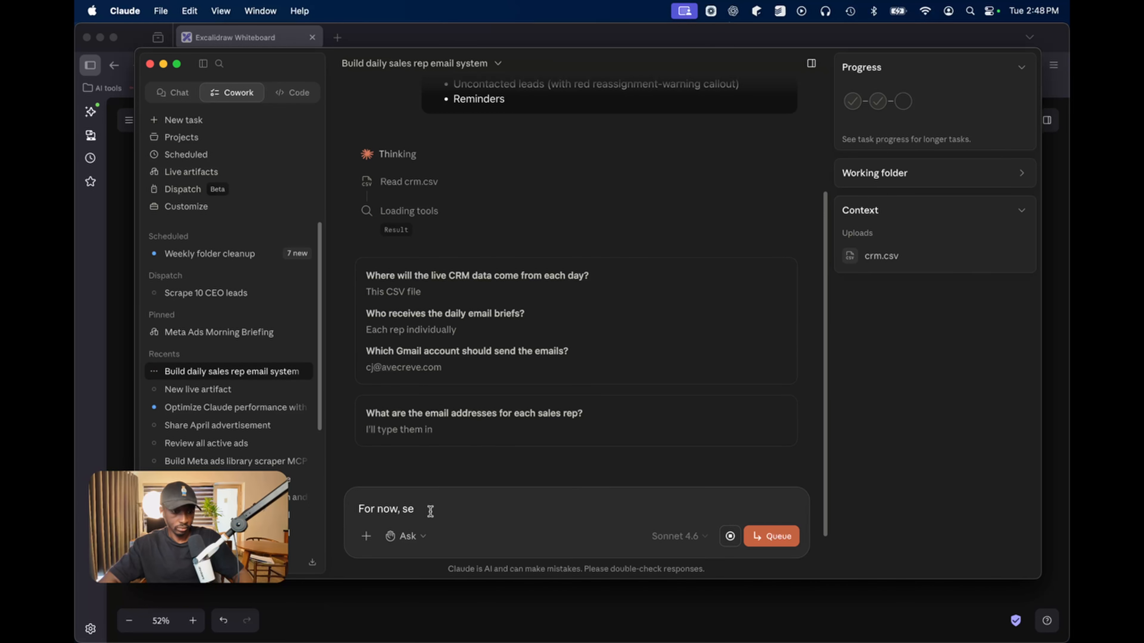
key("BackSpace")
key("BackSpace")
key("BackSpace")
key("BackSpace")
key("BackSpace")
key("BackSpace")
key("BackSpace")
key("BackSpace")
key("BackSpace")
key("BackSpace")
key("BackSpace")
type("Send all of them here")
scroll(444, 390, "down", 4)
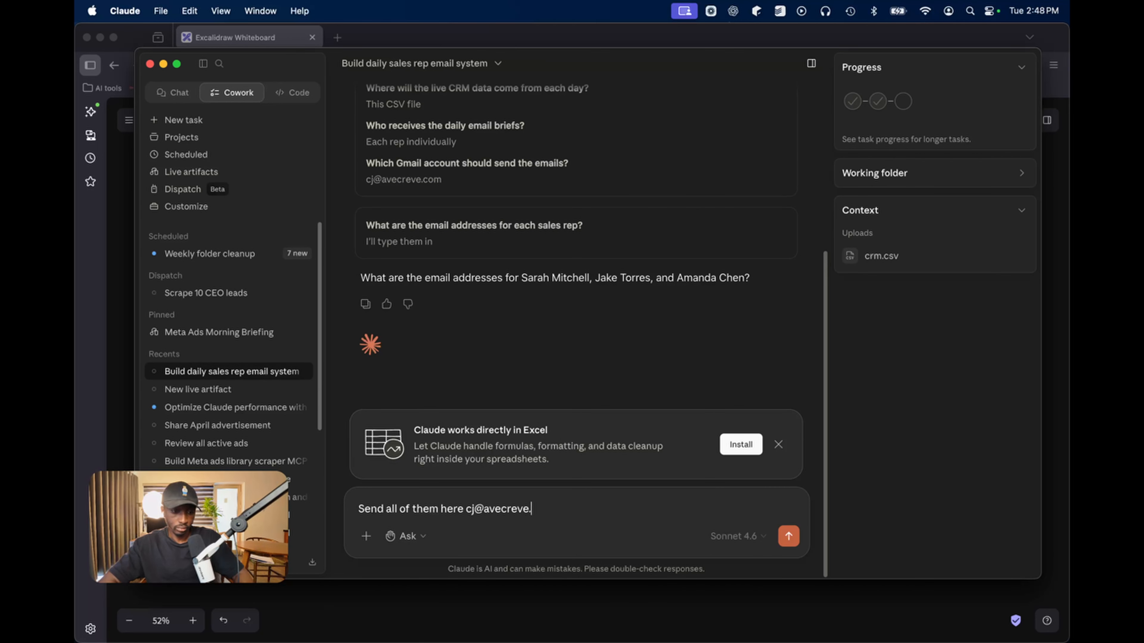
key("Return")
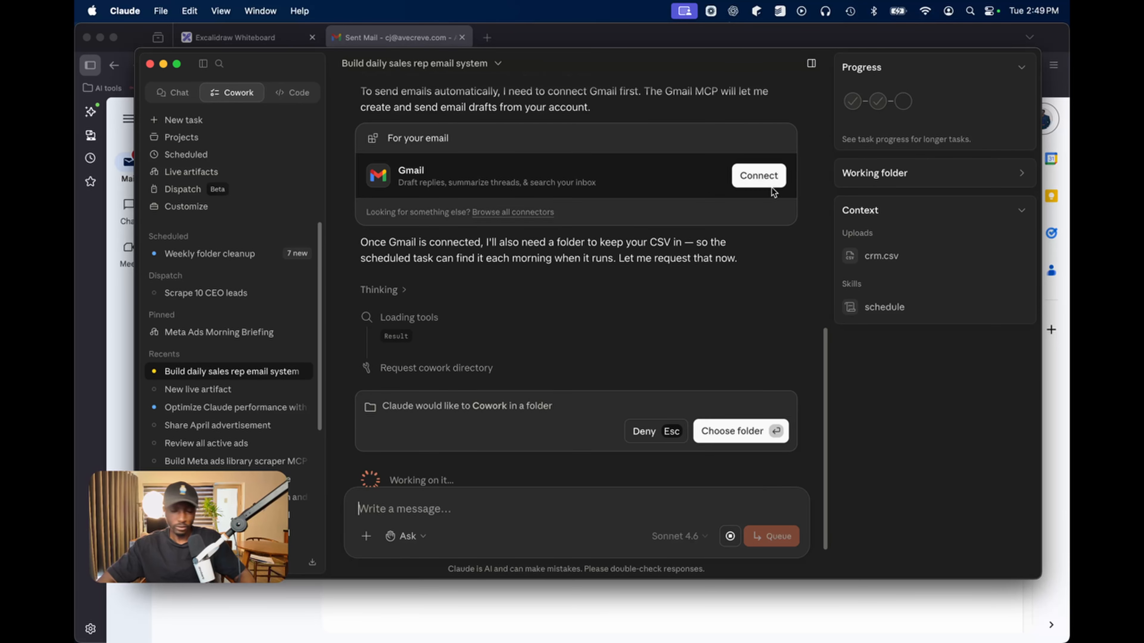
Connect the Gmail connector to the task, then reveal the desktop
scroll(593, 325, "up", 3)
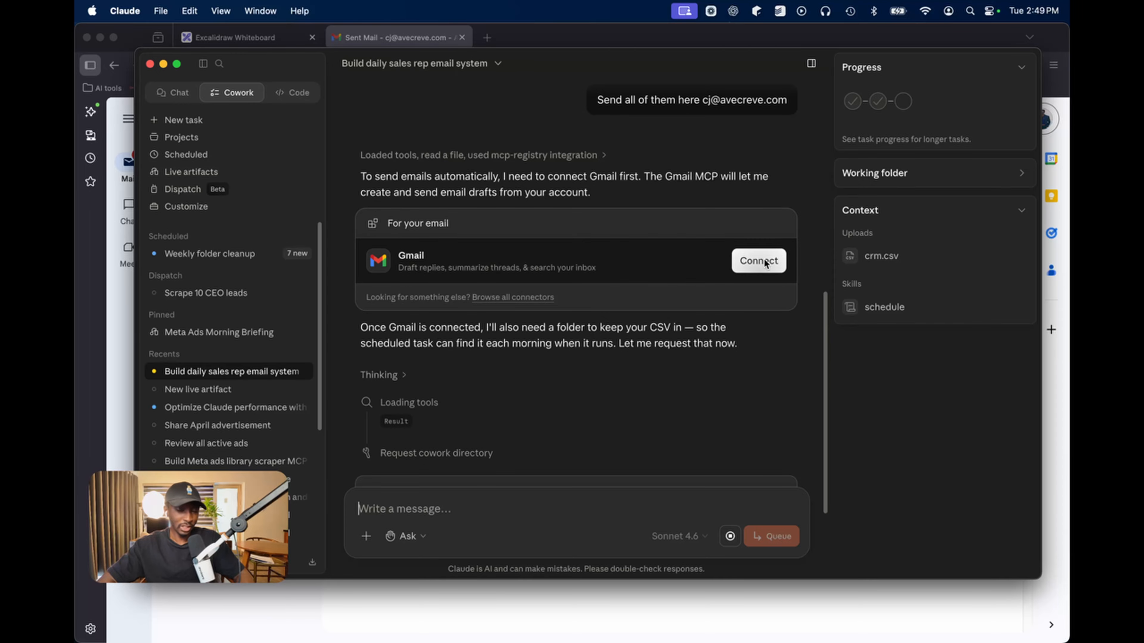
left_click(758, 261)
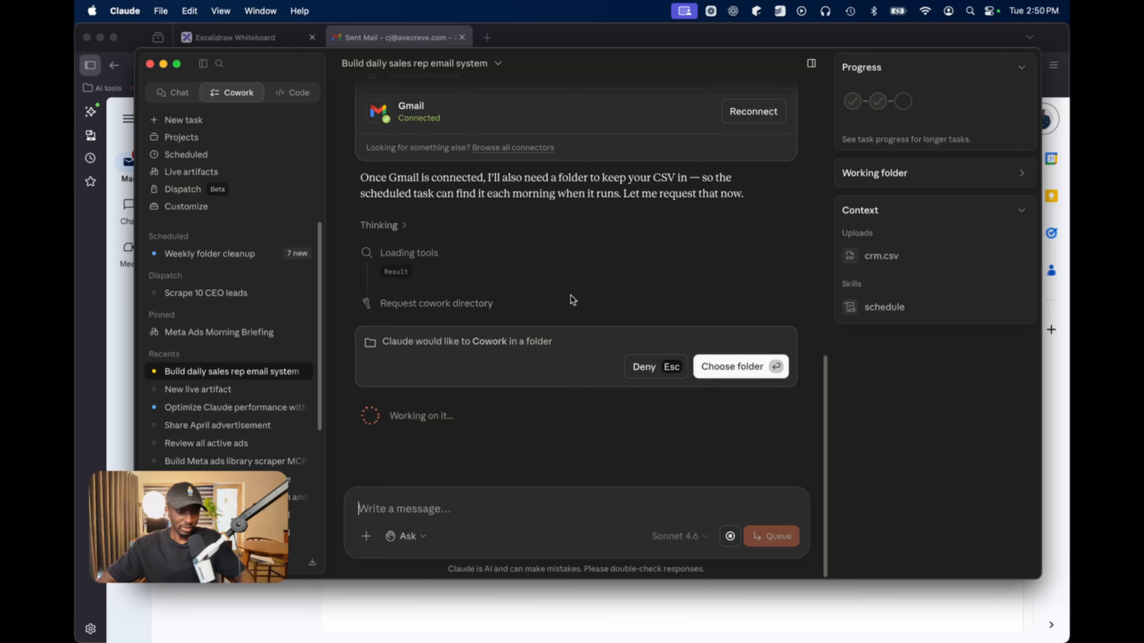
key("F11")
Create a new desktop folder named 'Sales Rep Brief' and return to Claude
right_click(574, 270)
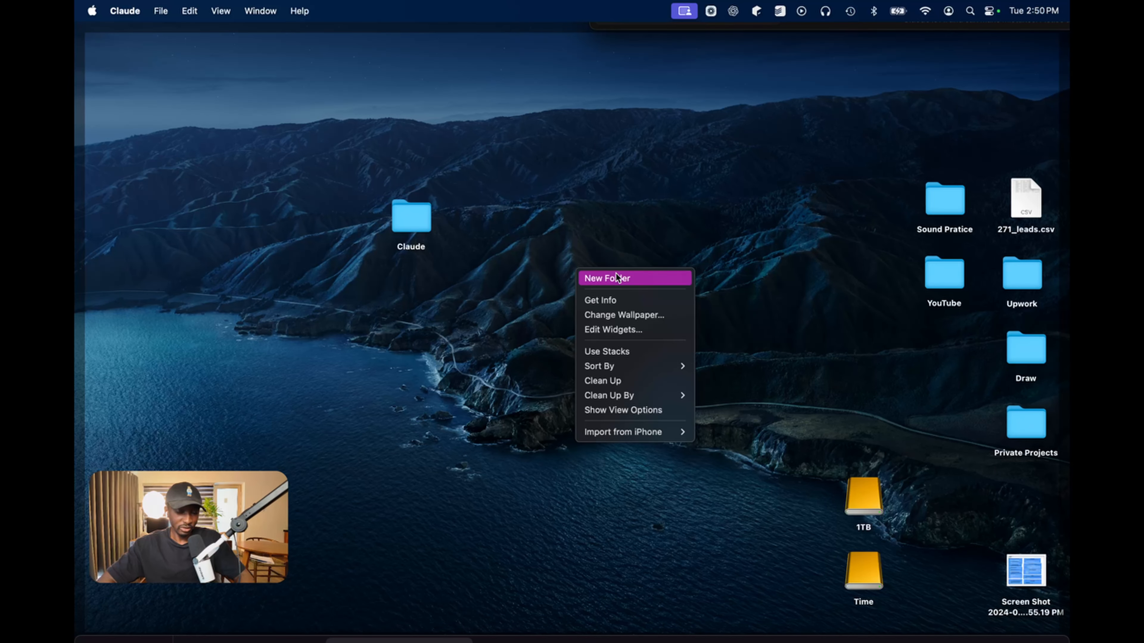
left_click(617, 277)
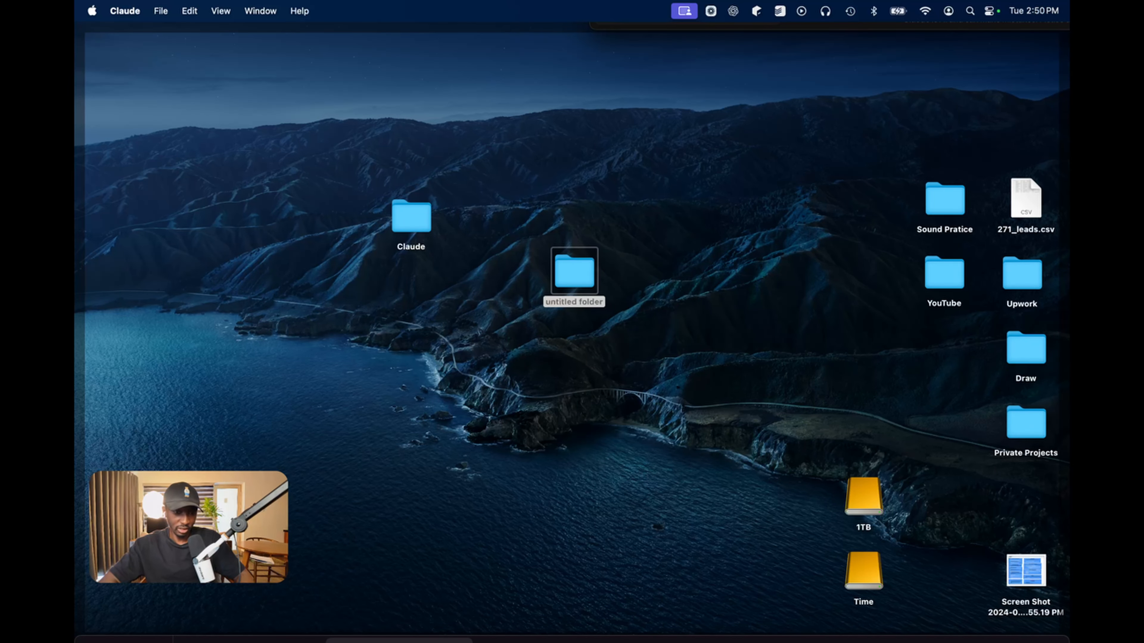
type("Sales Rep Emails")
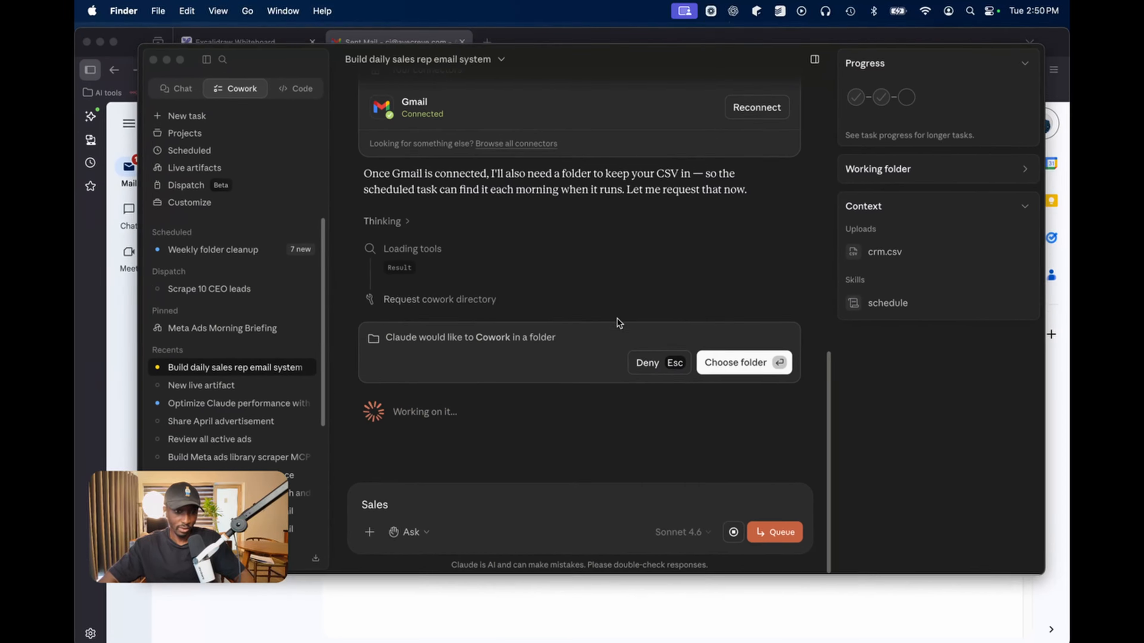
left_click(736, 368)
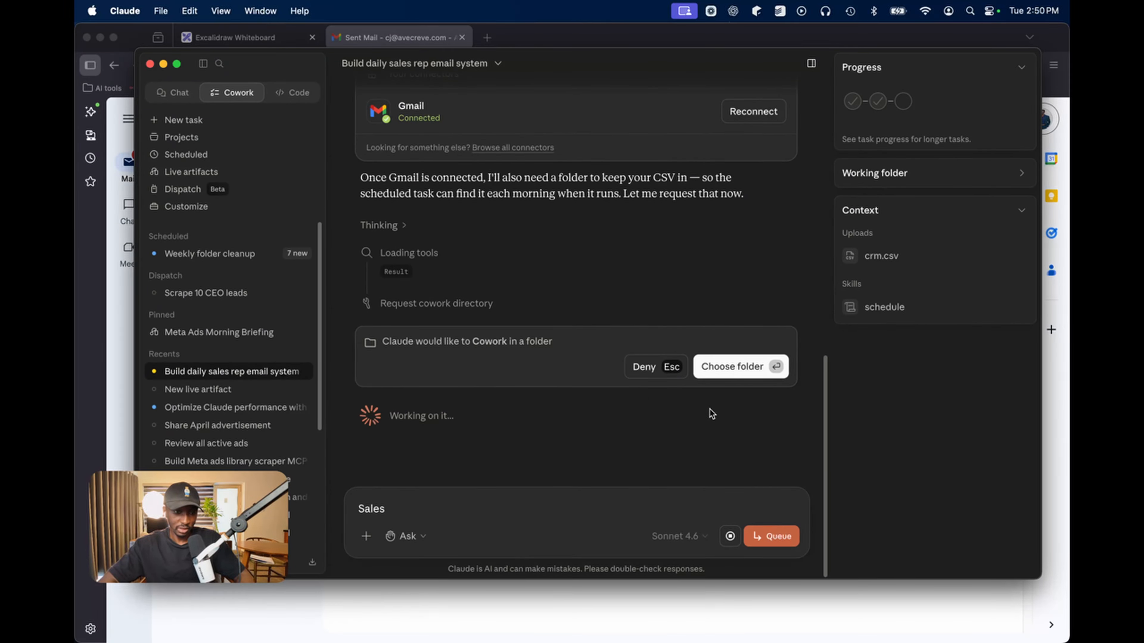
Assign the Sales Rep Brief folder, approve the 8am daily schedule, and ask 'Can you run a test now'
left_click(741, 369)
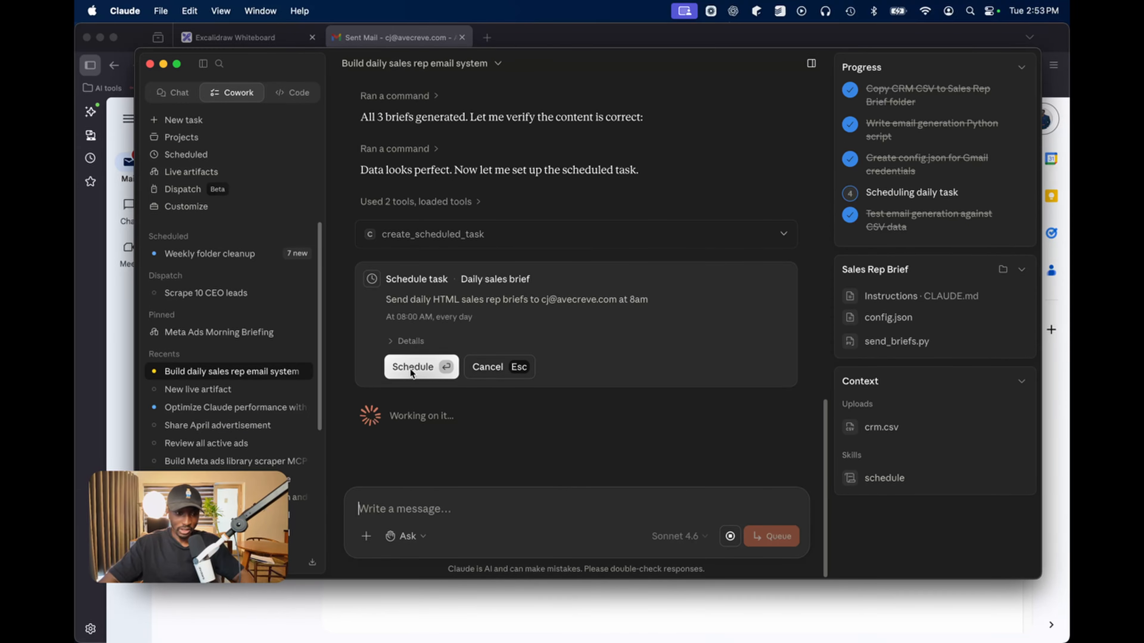
left_click(410, 368)
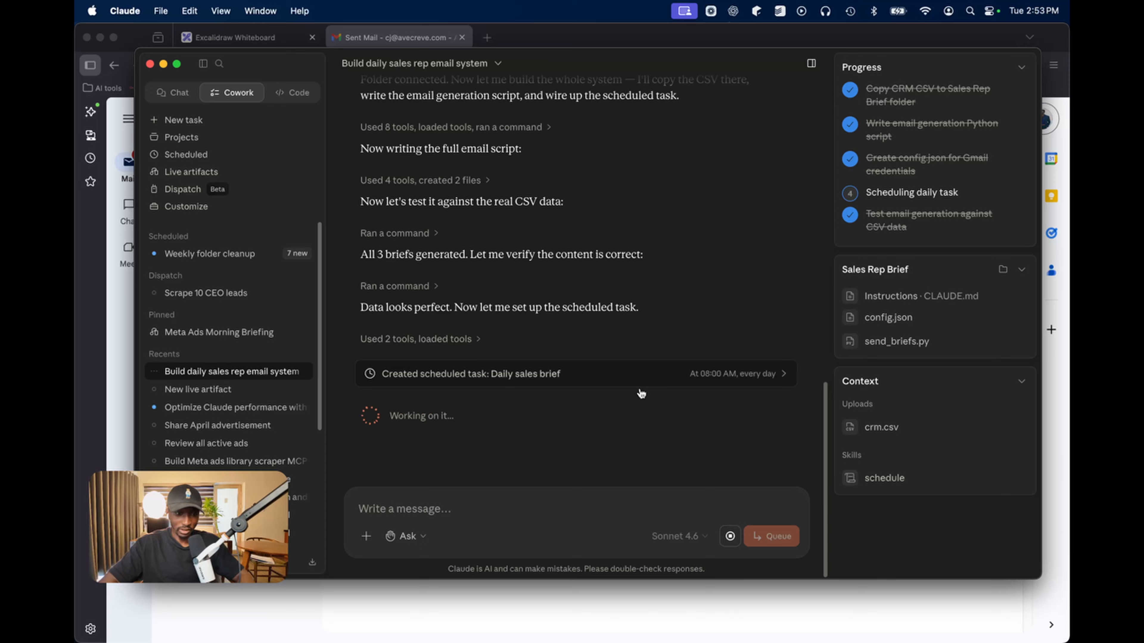
scroll(532, 338, "up", 2)
type("Can you run a test now")
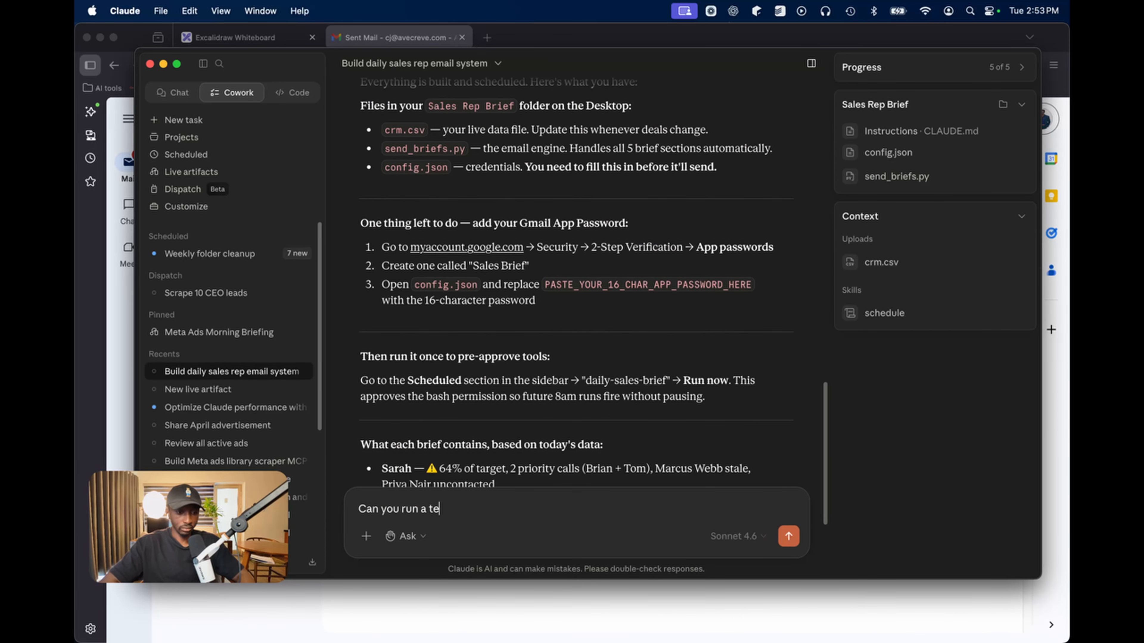
key("Return")
left_click(1059, 486)
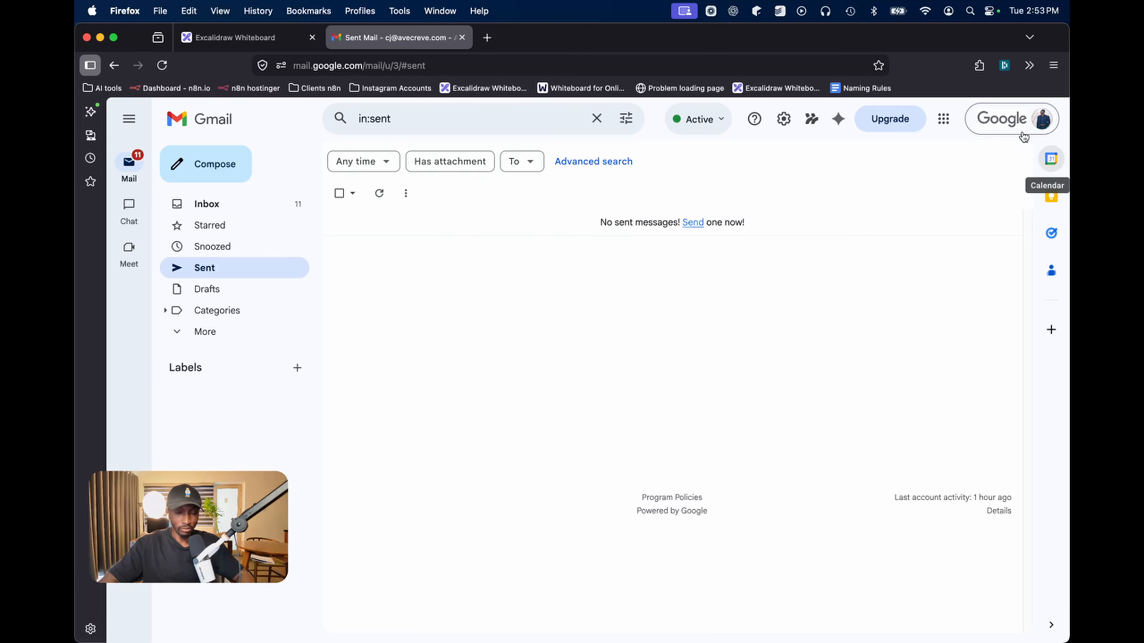
Search Gmail for the support account's address to reach its empty Drafts folder, then switch to Claude
left_click(512, 122)
key("super+a")
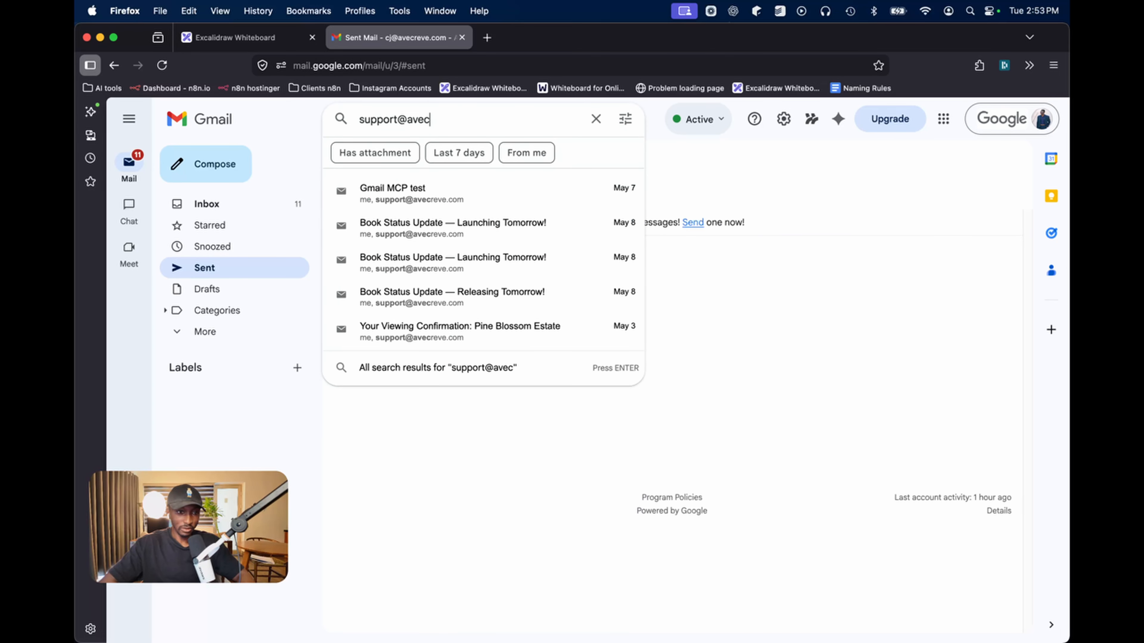
key("Return")
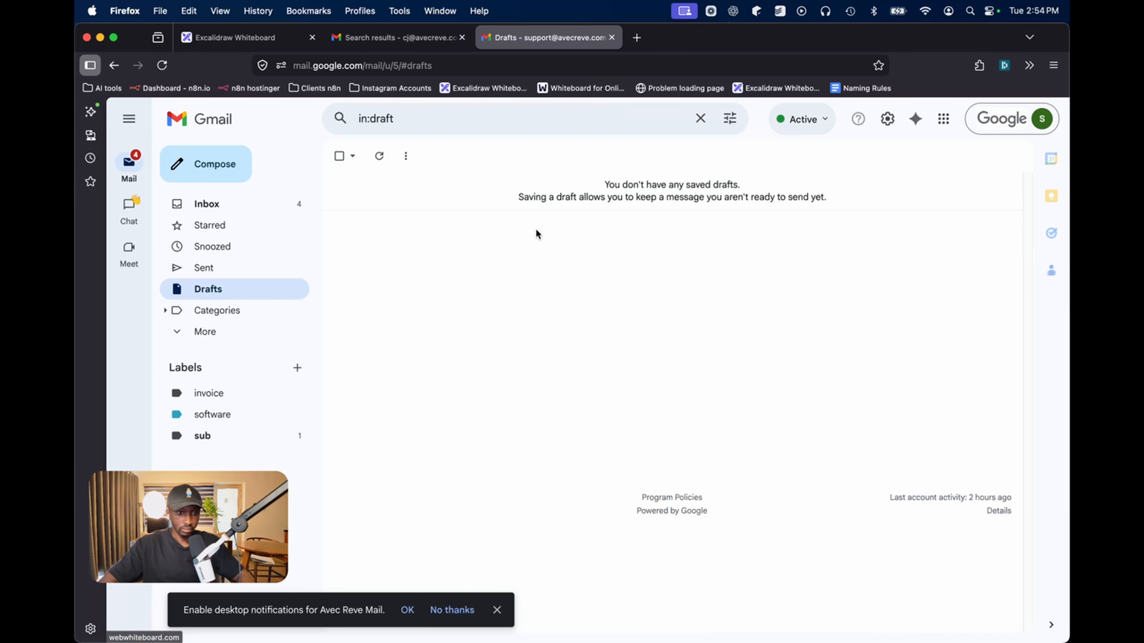
key("super+Tab")
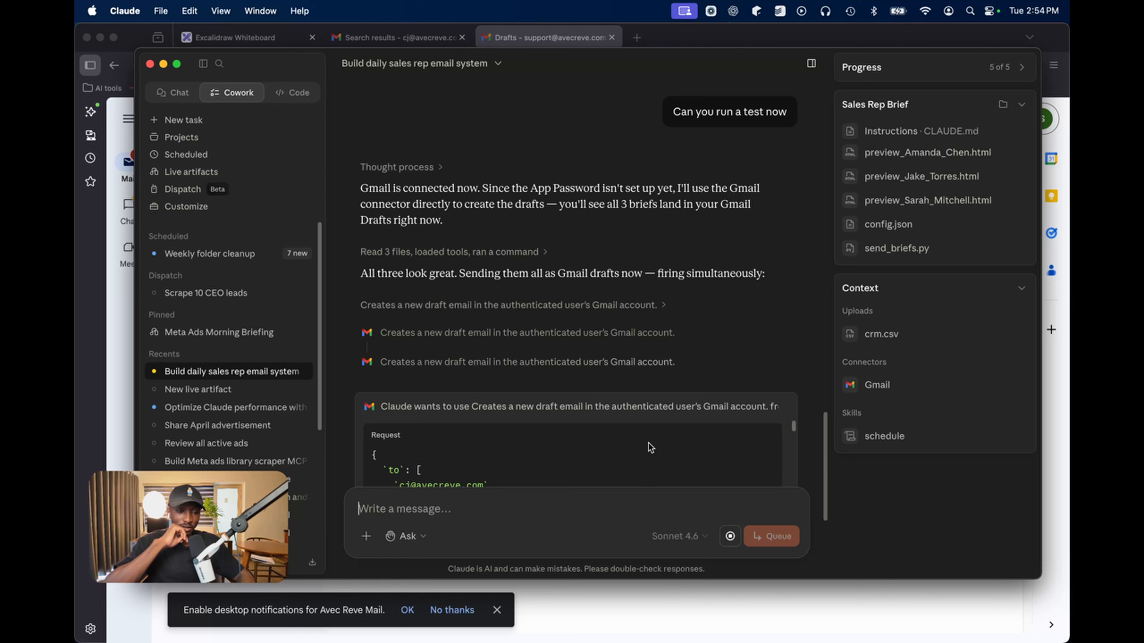
Allow the task to create the three sales brief drafts in Gmail, for this task only
left_click(407, 366)
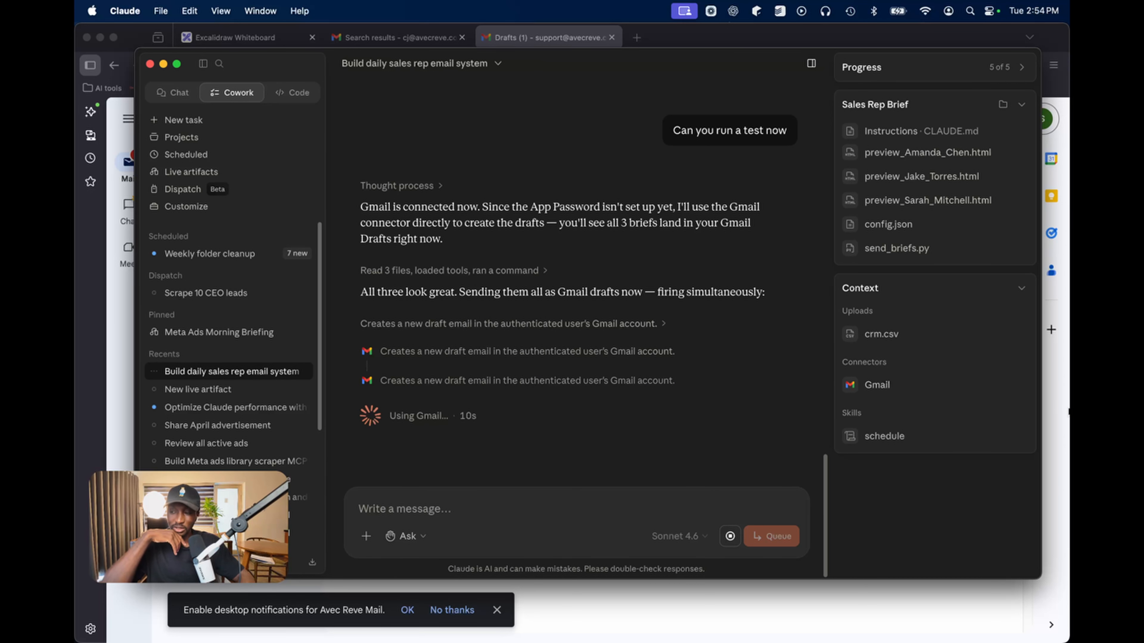
Reload Gmail Drafts and open the first Daily Brief draft to read its body
left_click(1068, 412)
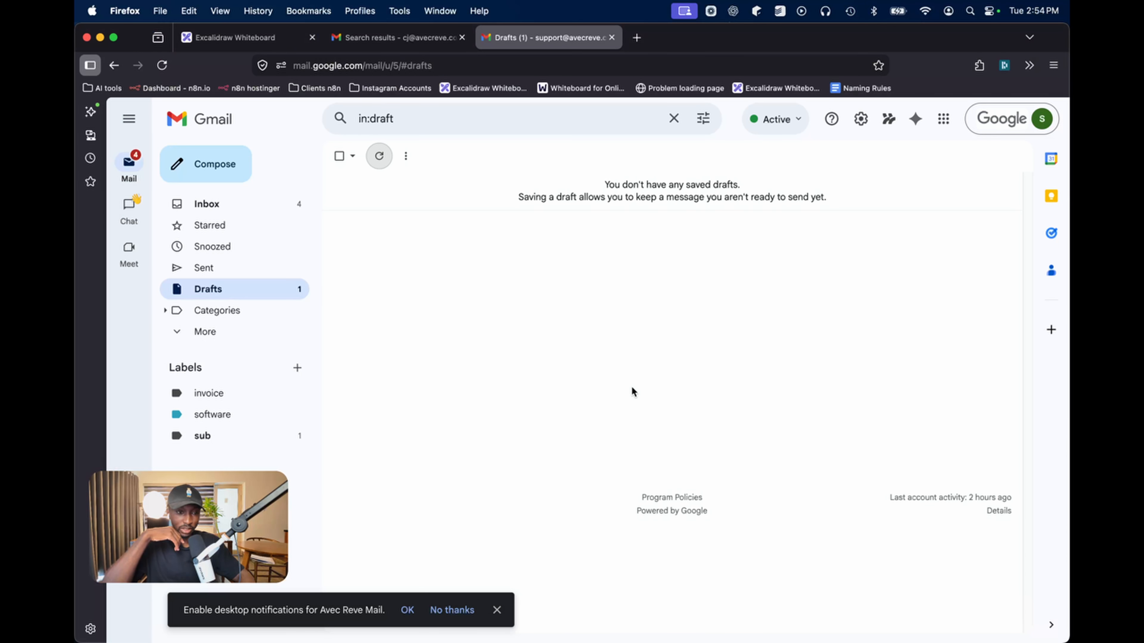
left_click(379, 156)
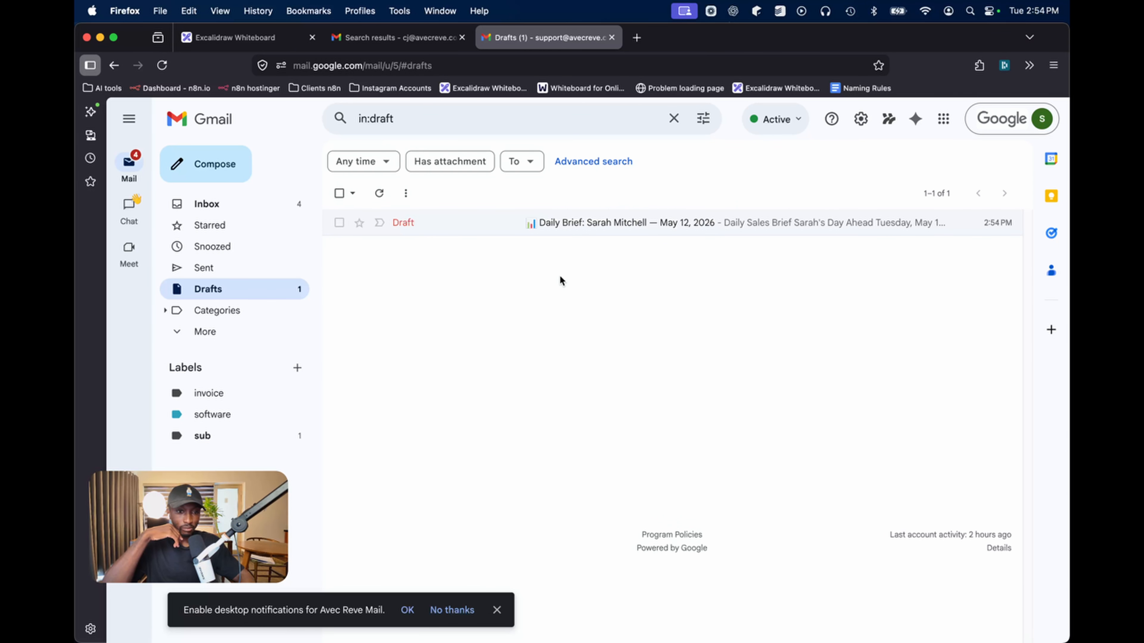
left_click(515, 226)
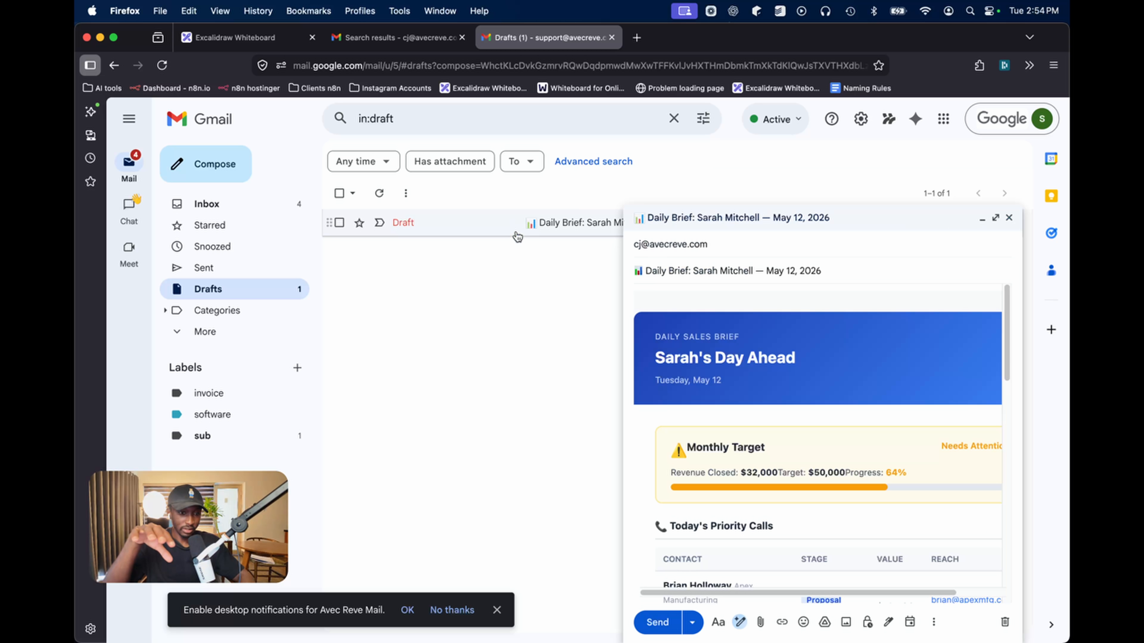
scroll(698, 348, "down", 3)
scroll(698, 348, "up", 3)
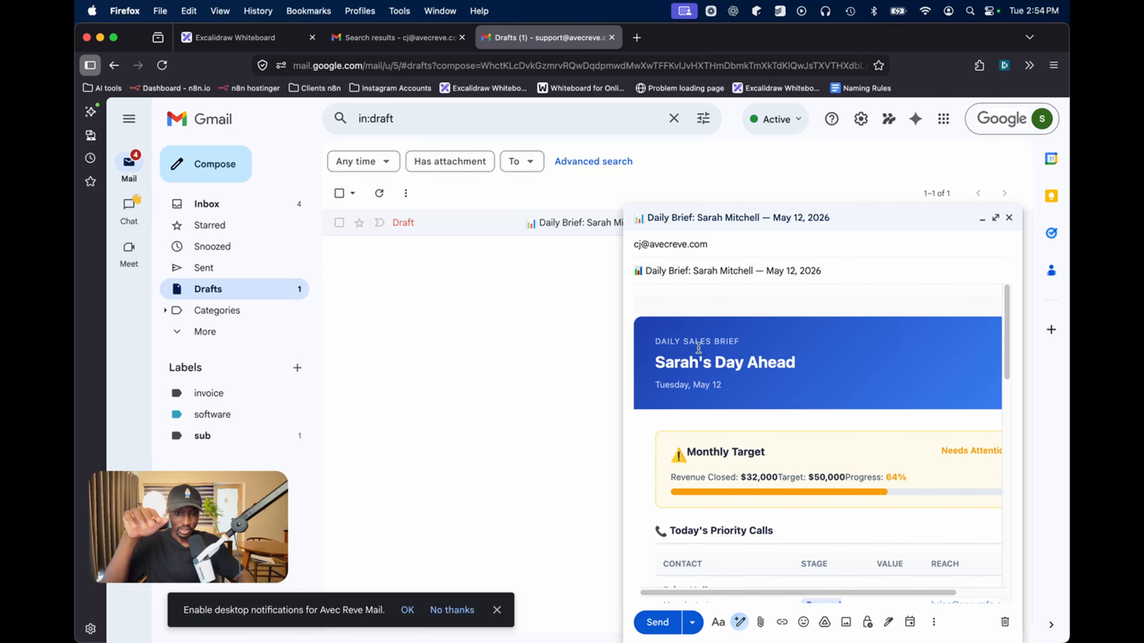
scroll(698, 348, "right", 3)
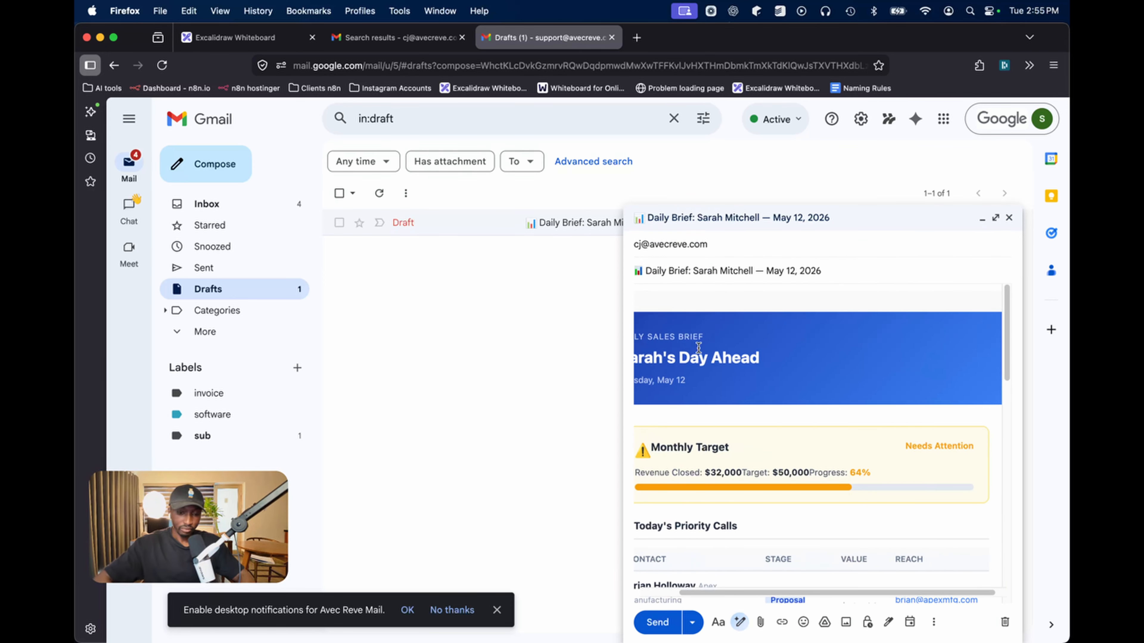
scroll(787, 415, "down", 5)
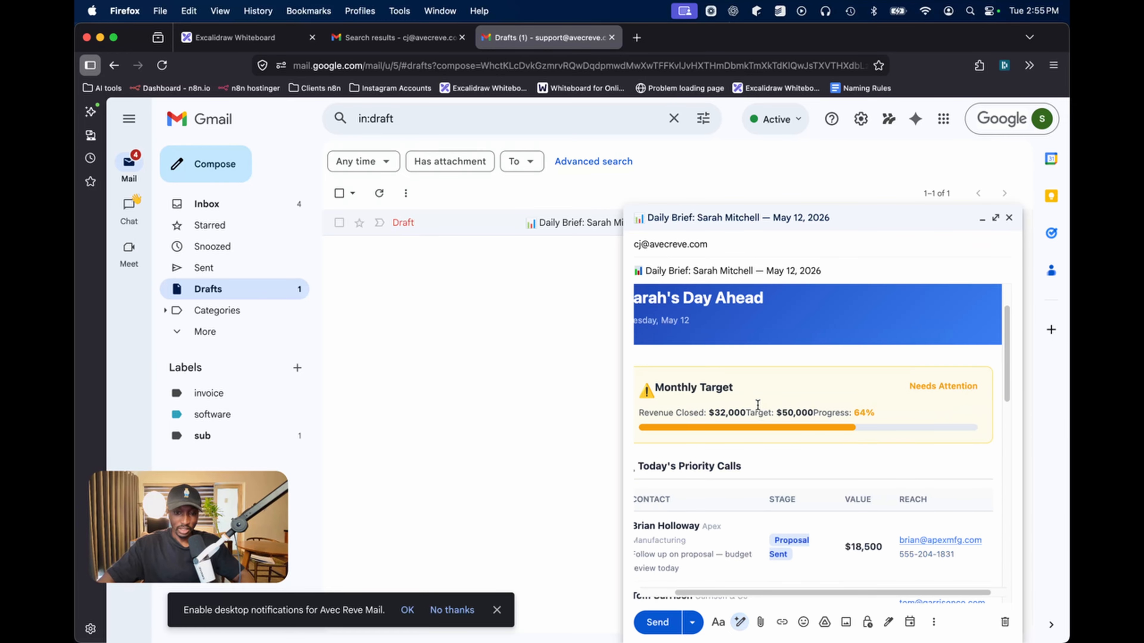
scroll(831, 422, "down", 2)
Finish reading the first brief, then reload Drafts so the second rep's brief appears
scroll(824, 423, "left", 2)
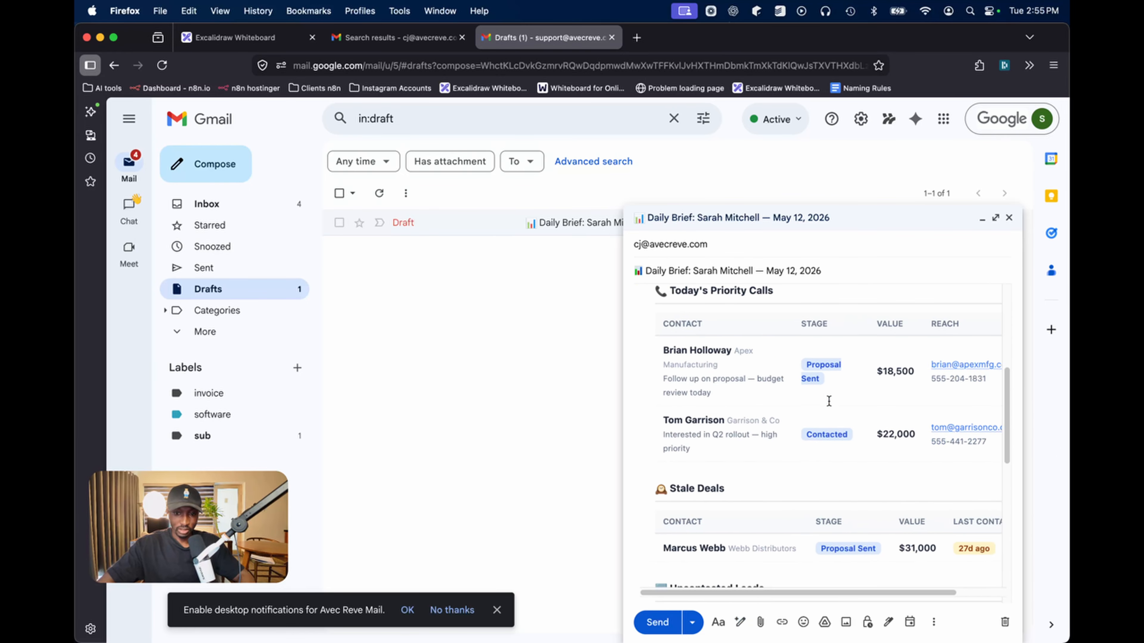
scroll(819, 382, "right", 1)
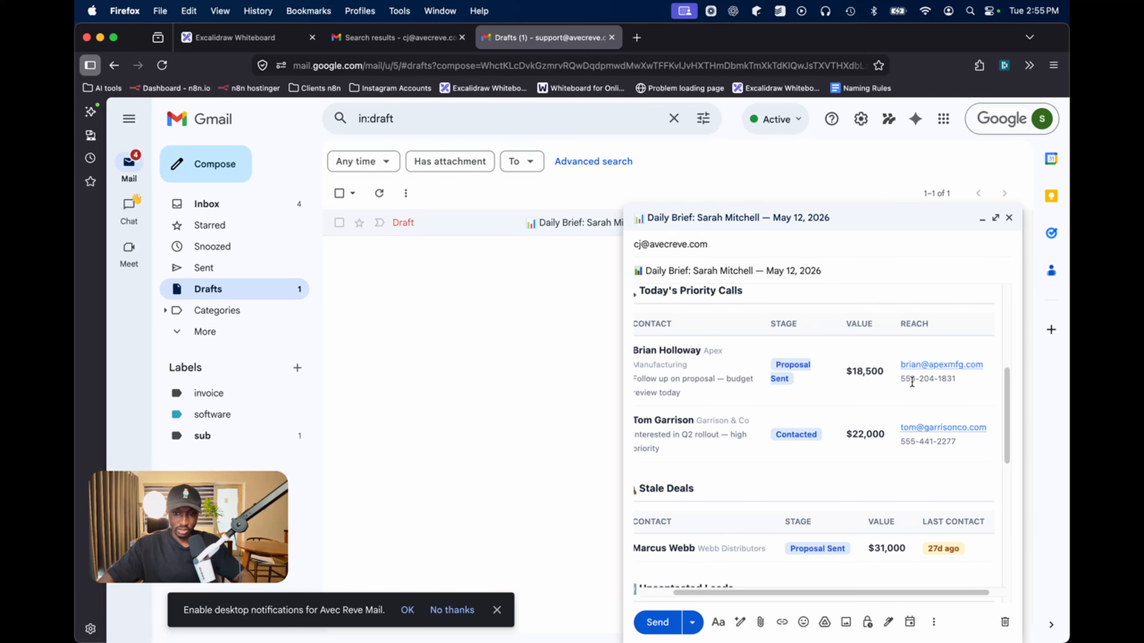
scroll(714, 373, "down", 6)
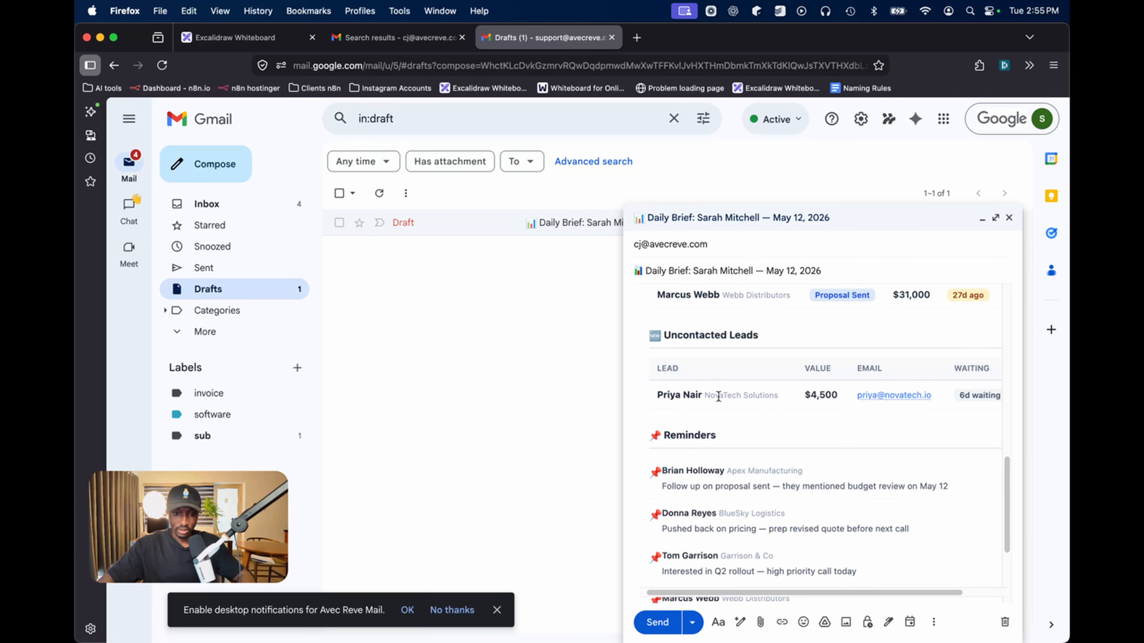
scroll(761, 402, "up", 3)
scroll(786, 421, "down", 5)
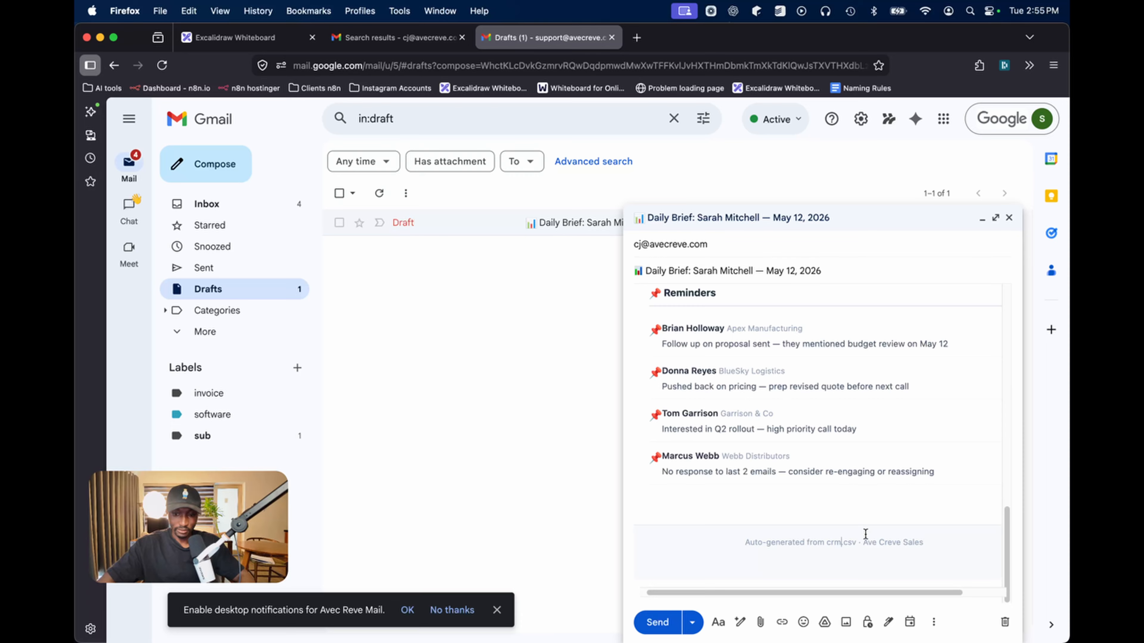
scroll(869, 509, "up", 10)
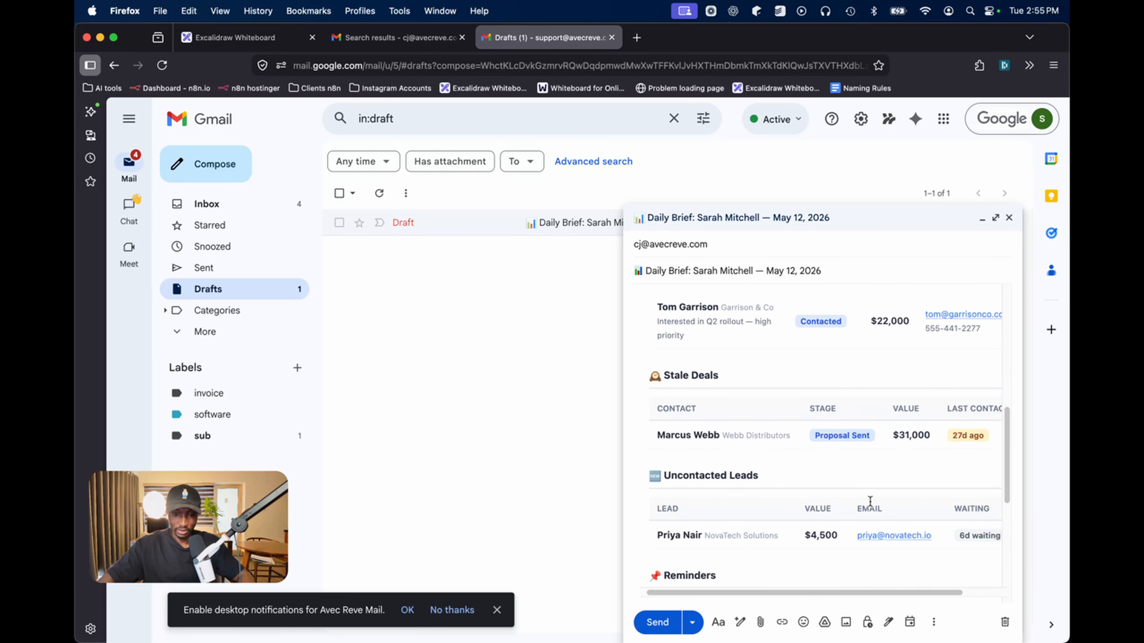
left_click(378, 193)
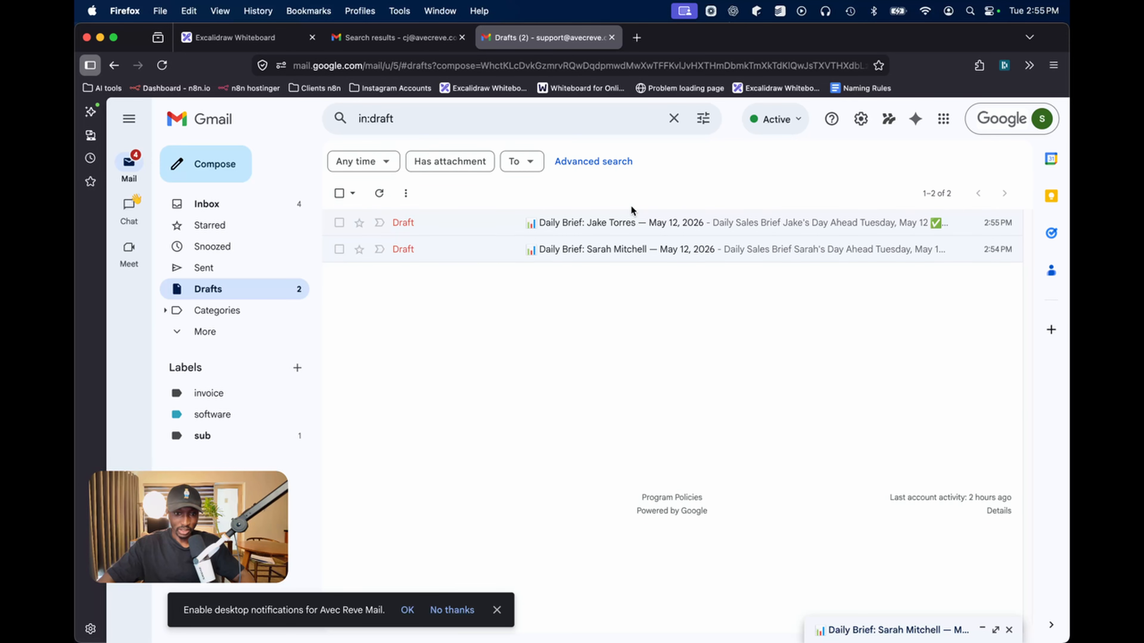
Open the second rep's Daily Brief draft and read through its body
left_click(631, 221)
scroll(838, 428, "down", 3)
scroll(778, 421, "up", 3)
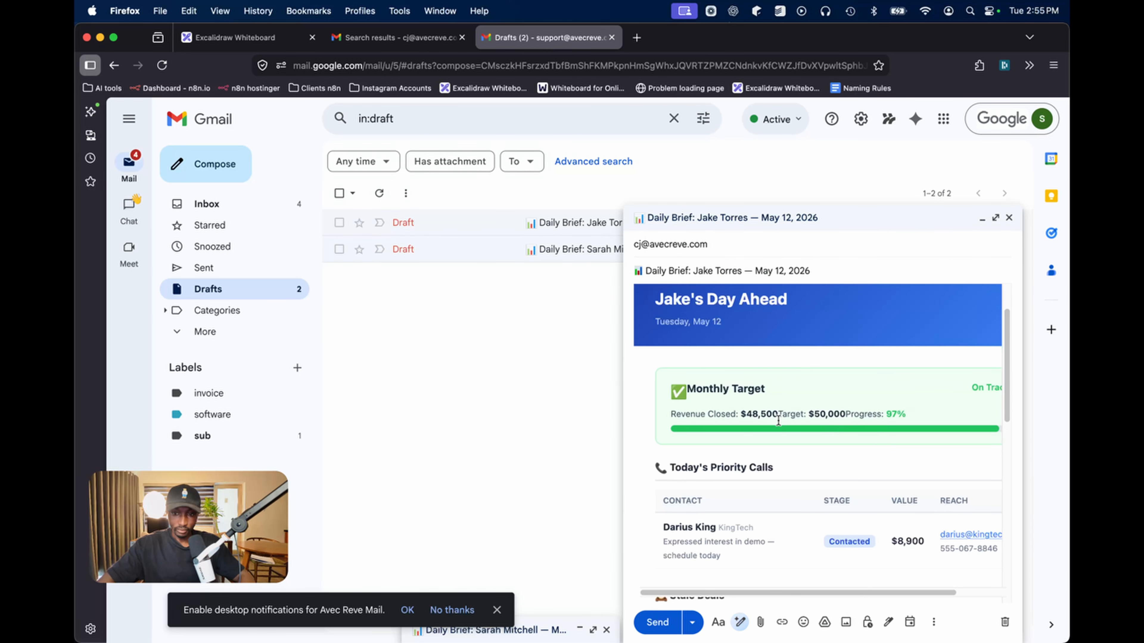
scroll(778, 422, "right", 1)
scroll(786, 410, "down", 10)
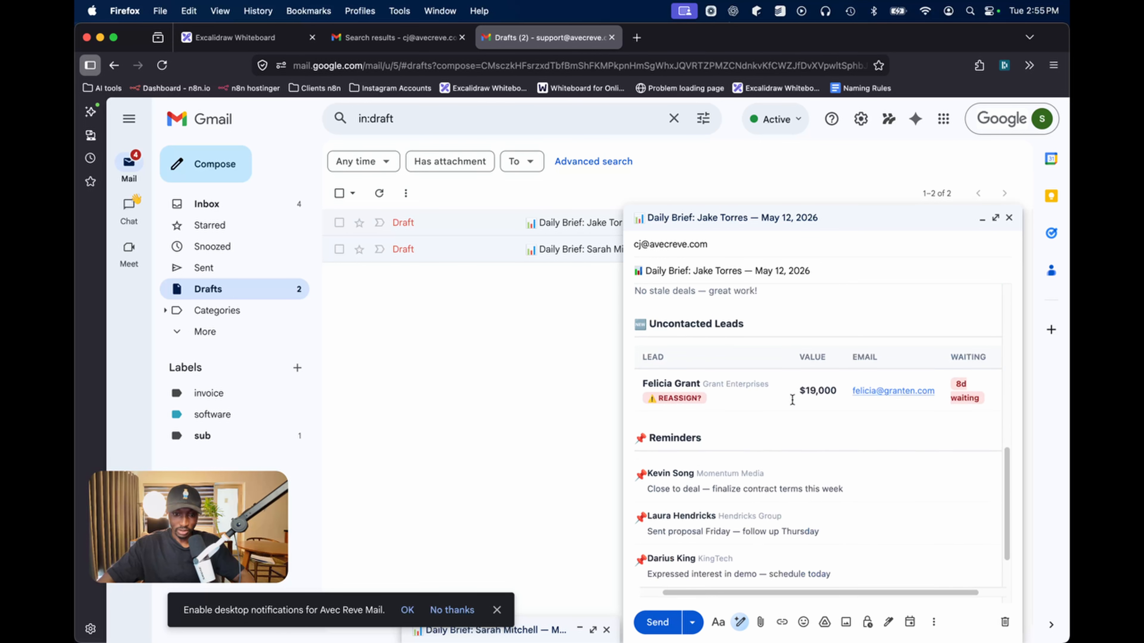
scroll(789, 400, "down", 2)
scroll(834, 368, "down", 2)
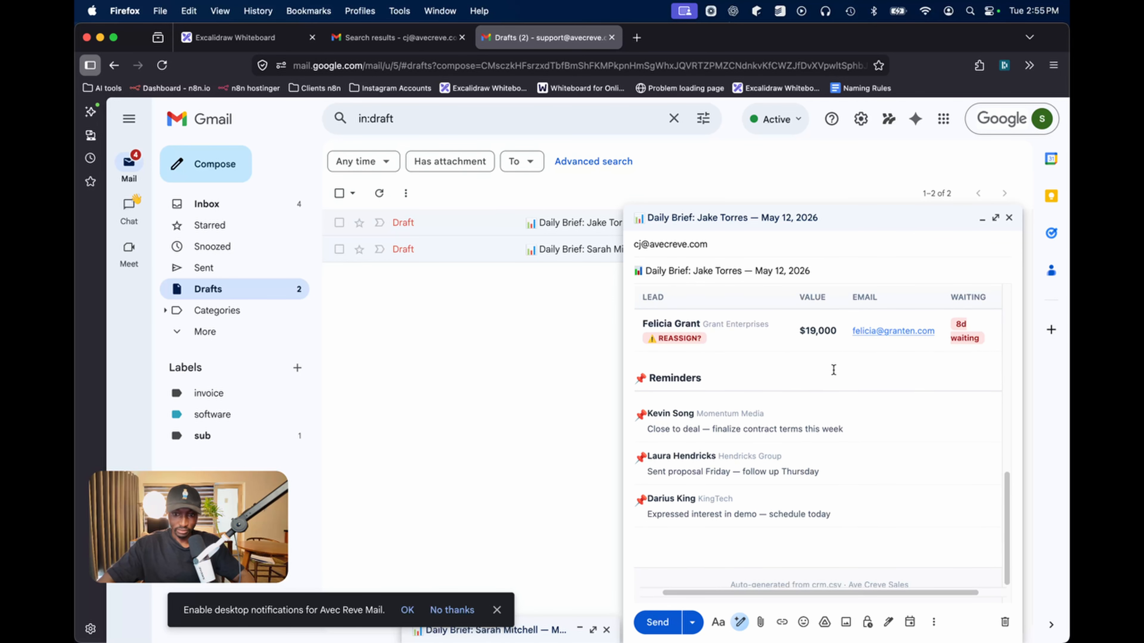
scroll(908, 341, "up", 3)
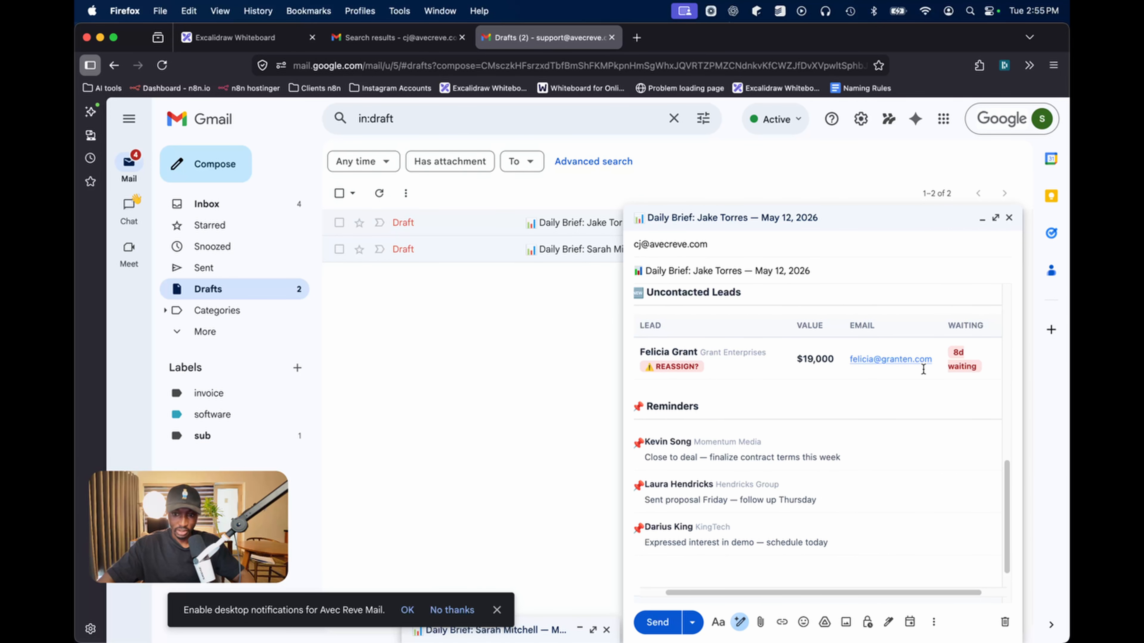
scroll(876, 379, "down", 2)
Minimise the second draft, refresh Drafts, and switch back to the Claude conversation
left_click(787, 229)
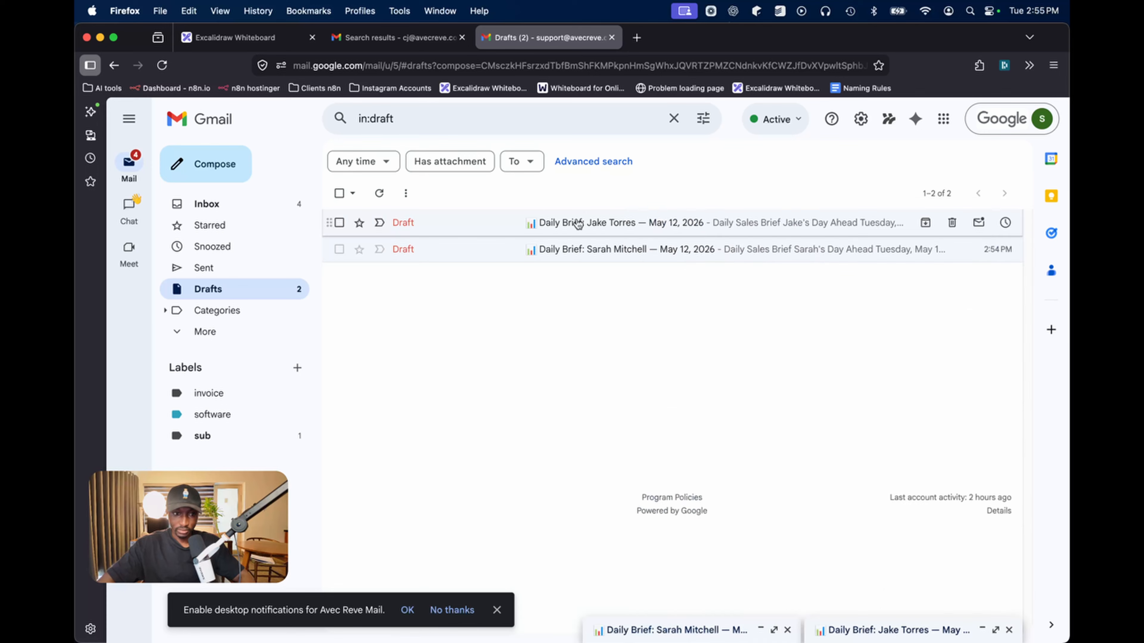
left_click(379, 194)
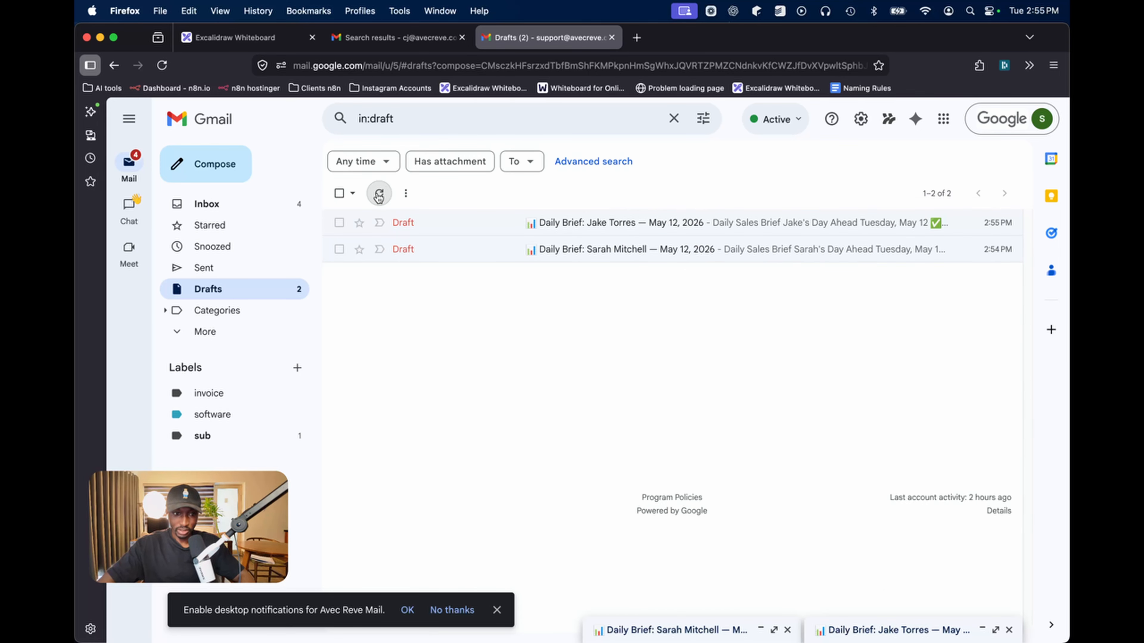
key("ctrl+Up")
left_click(472, 412)
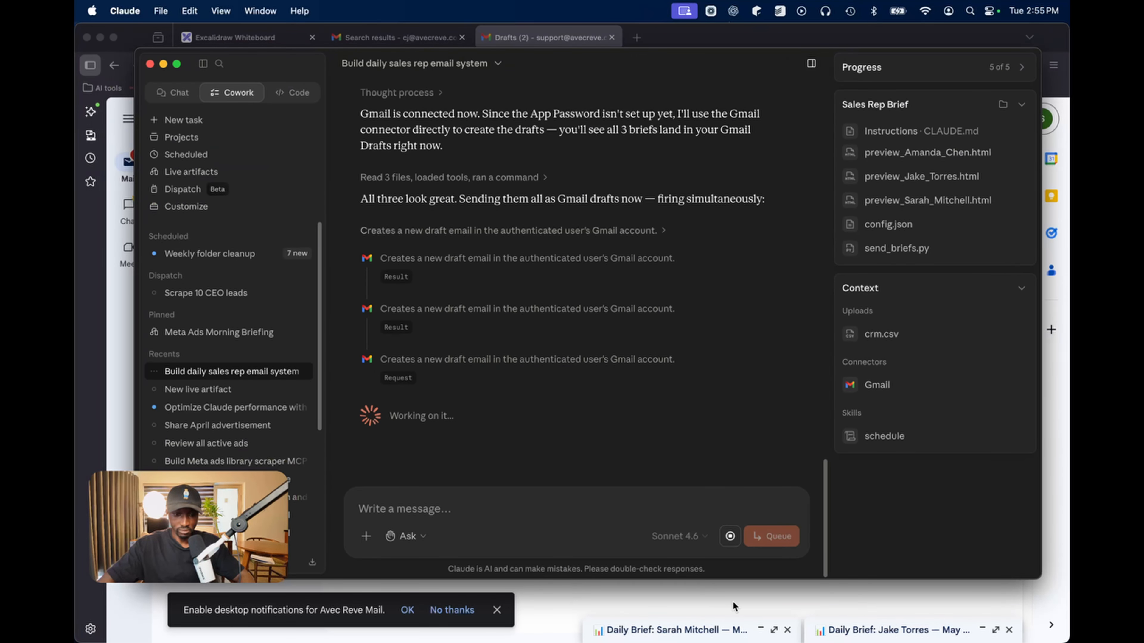
Refresh Gmail Drafts and open the new third Daily Brief draft to its monthly target
left_click(733, 606)
left_click(379, 193)
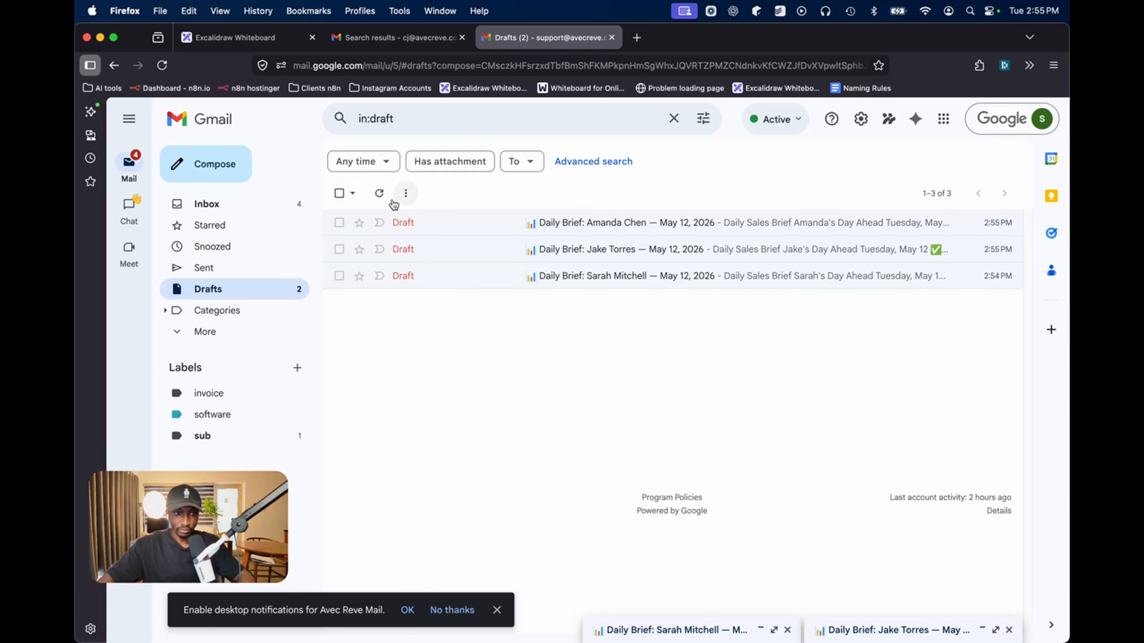
left_click(508, 222)
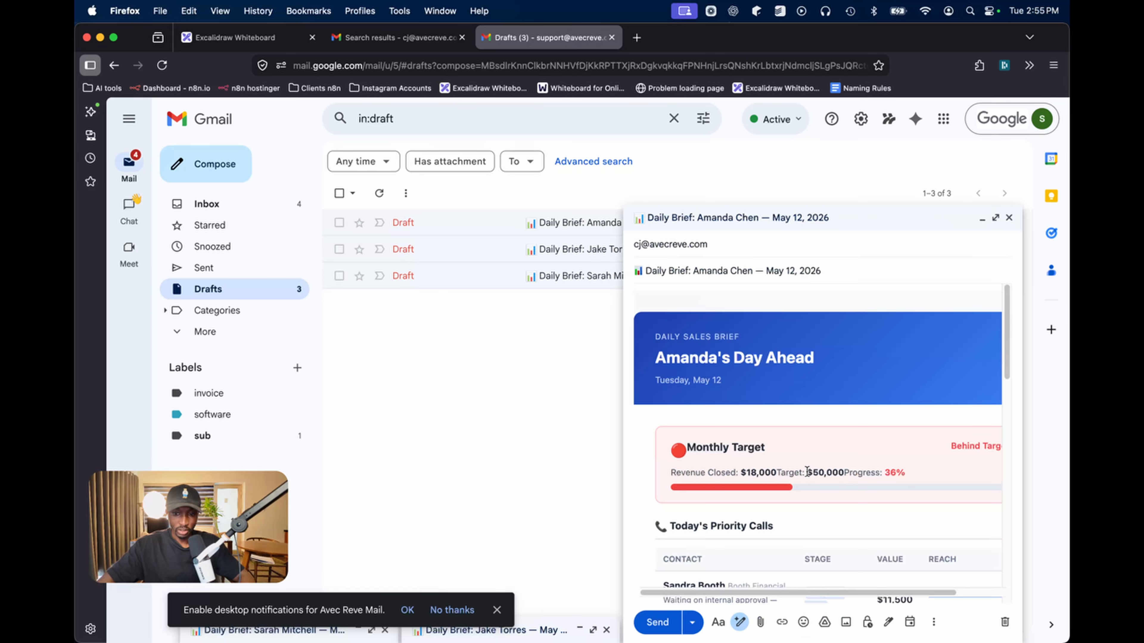
scroll(807, 471, "down", 1)
scroll(807, 470, "right", 1)
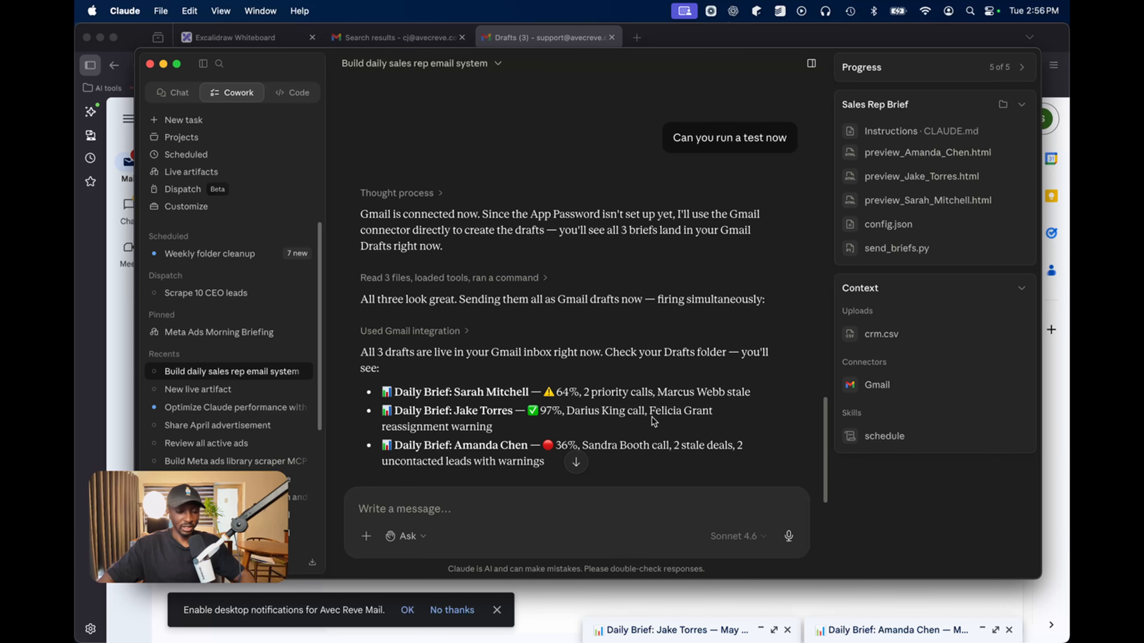